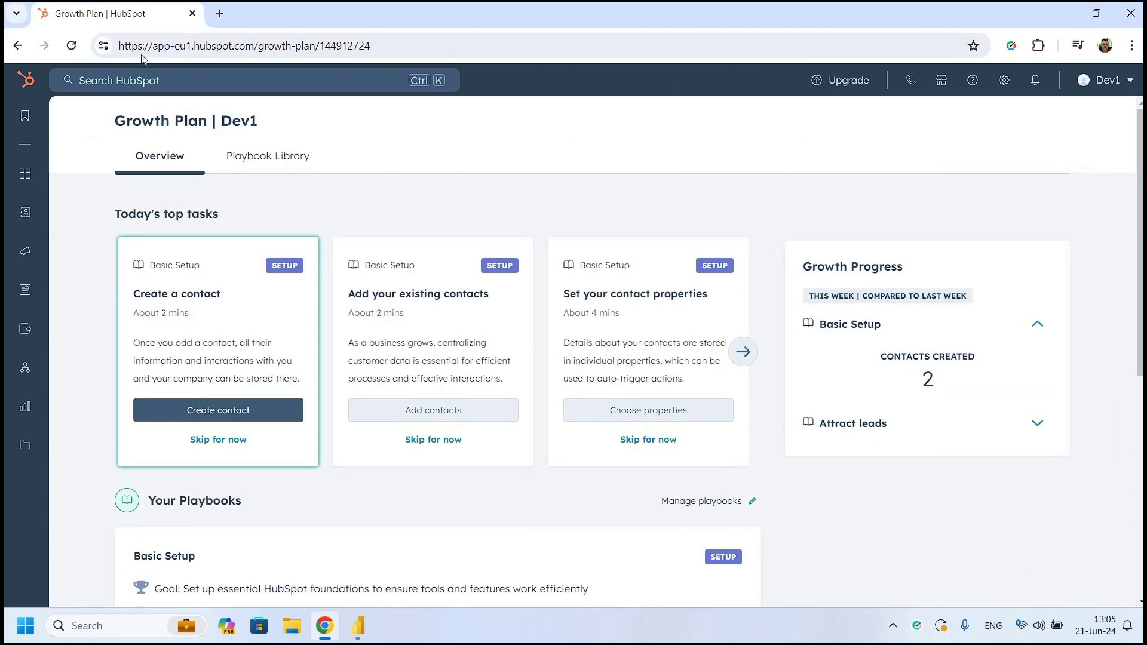
- Scroll through the HubSpot Growth Plan overview page in the browser
left_click(25, 79)
scroll(632, 358, "down", 7)
scroll(632, 358, "up", 5)
- Show the desktop, launch ODBC Data Sources via search, and add a new System DSN
key("super+d")
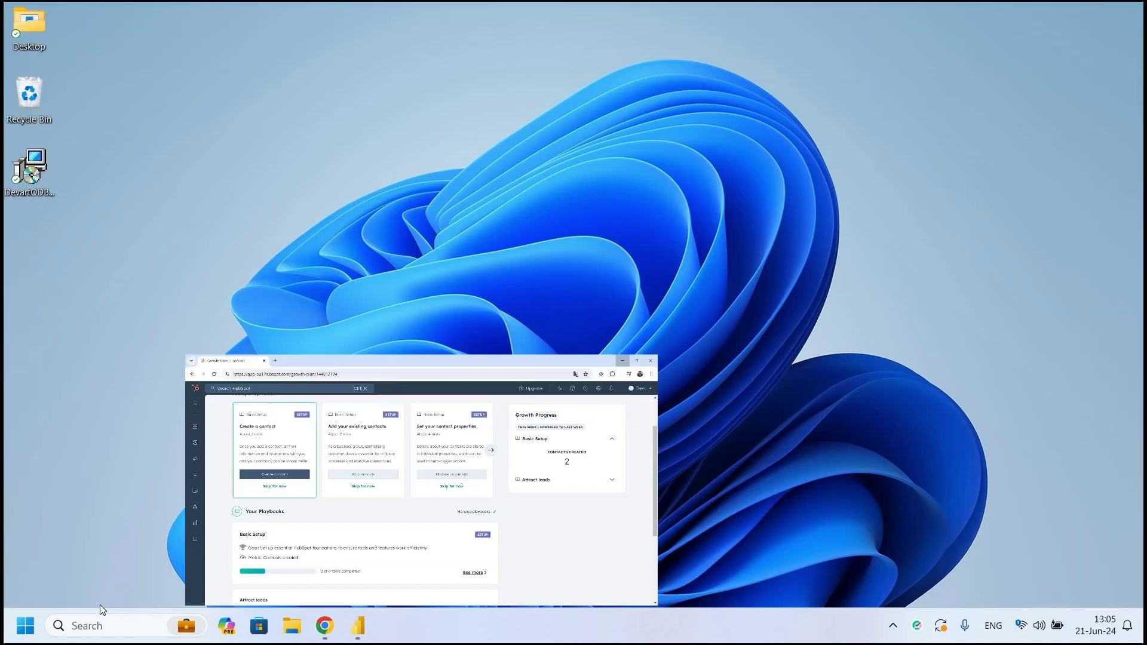
left_click(105, 625)
type("odbc")
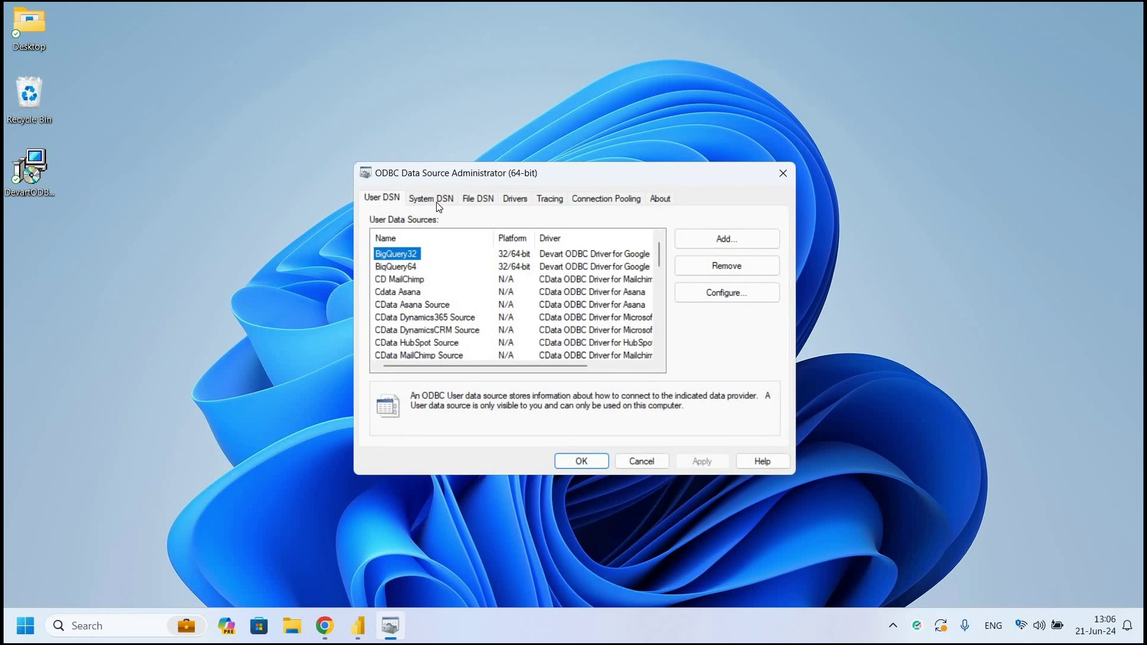
key("ctrl+Tab")
left_click(727, 241)
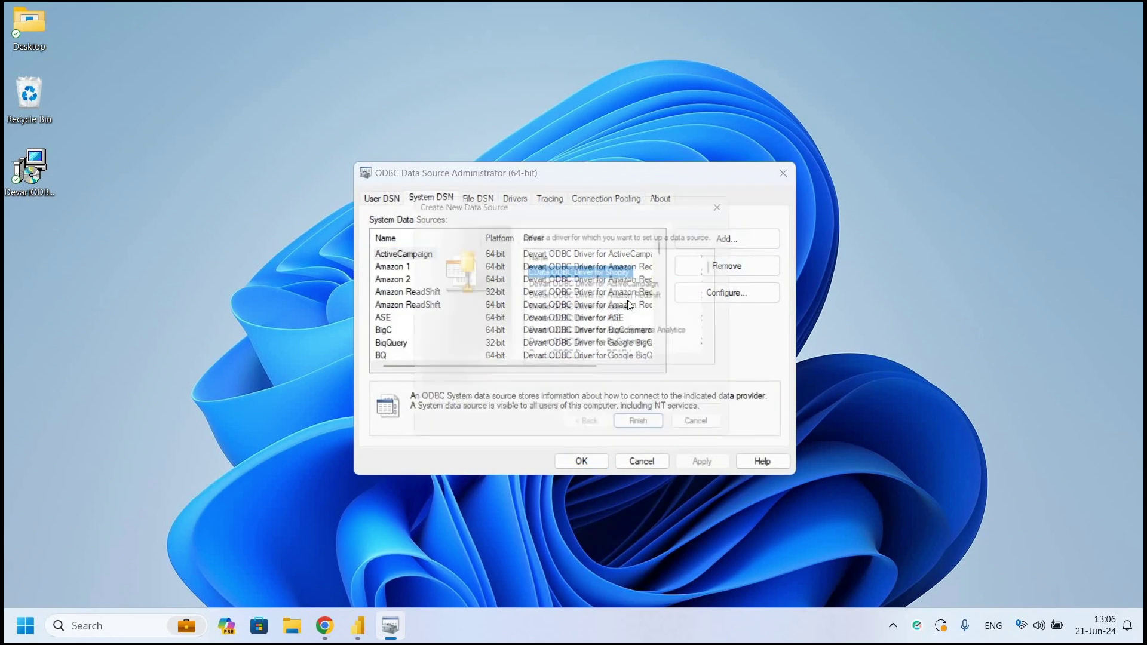
- Choose the Devart ODBC Driver for HubSpot and open its configuration
scroll(627, 301, "down", 2)
scroll(650, 329, "down", 1)
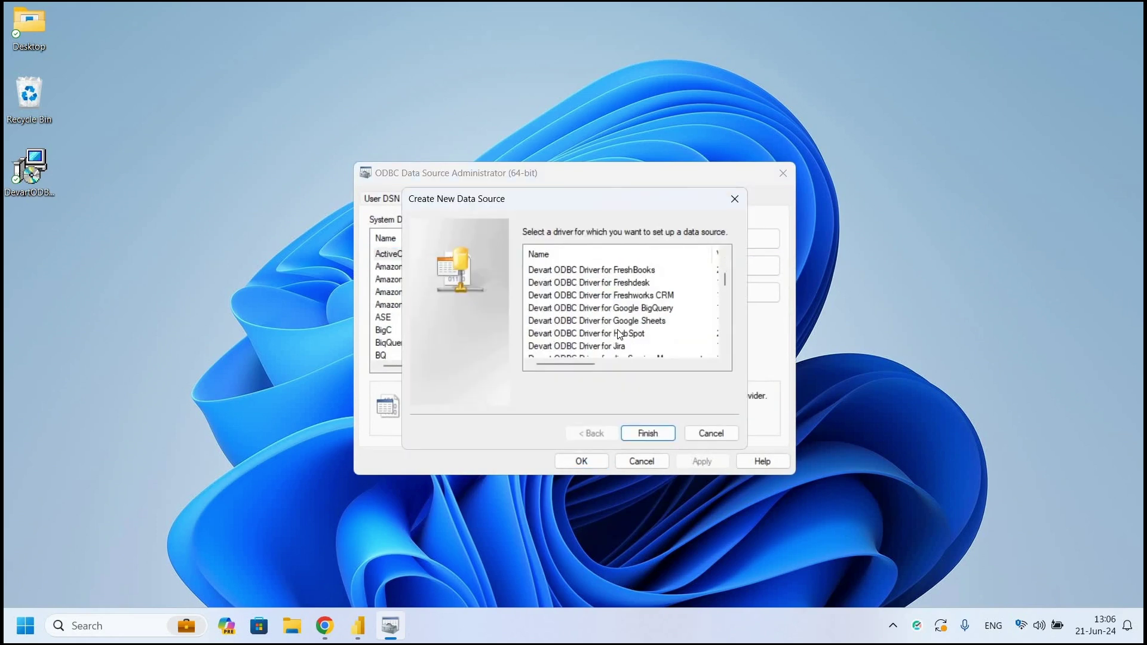
left_click(586, 333)
left_click(658, 435)
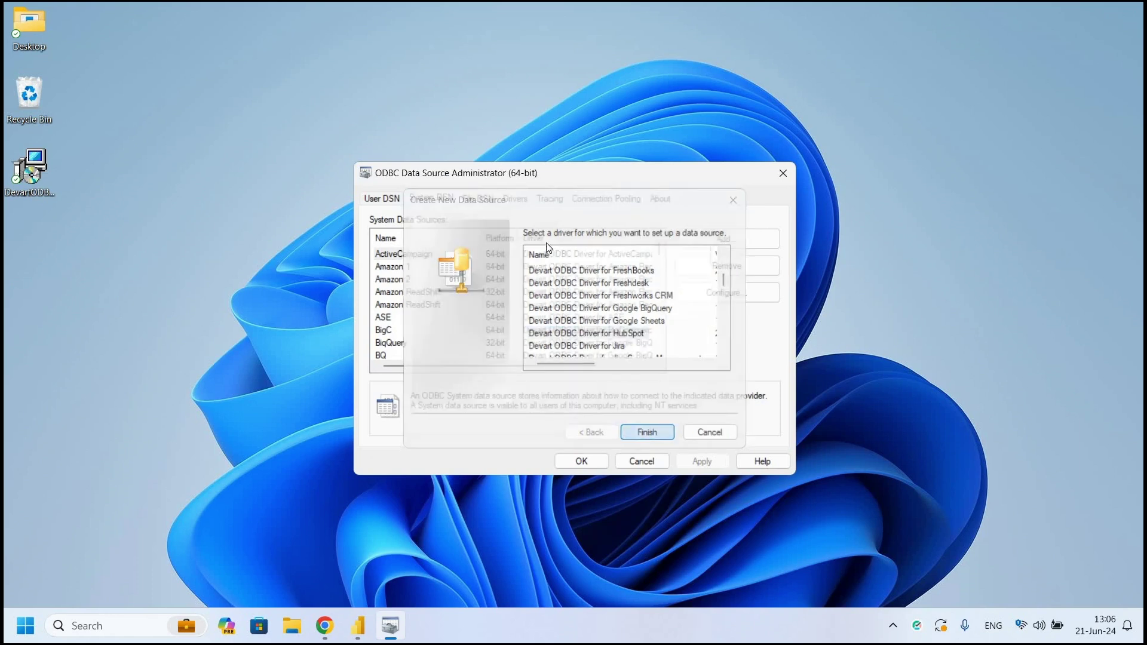
- Name the data source HubSpot_x64 and keep OAuth as the authentication method
type("HubSpot_x64")
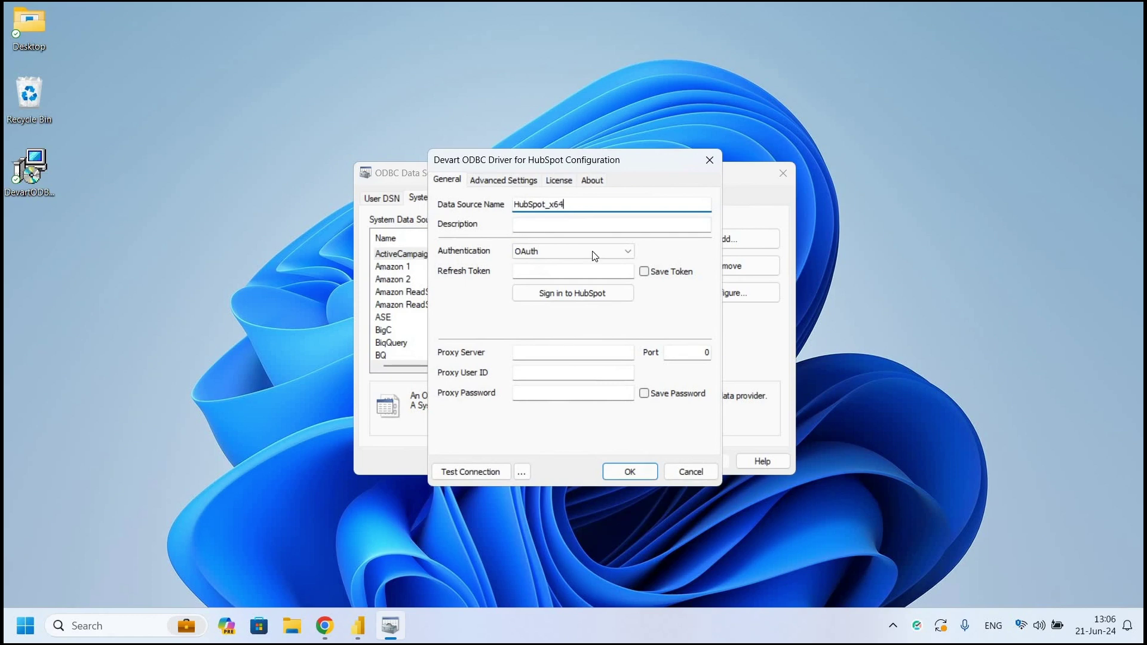
left_click(570, 251)
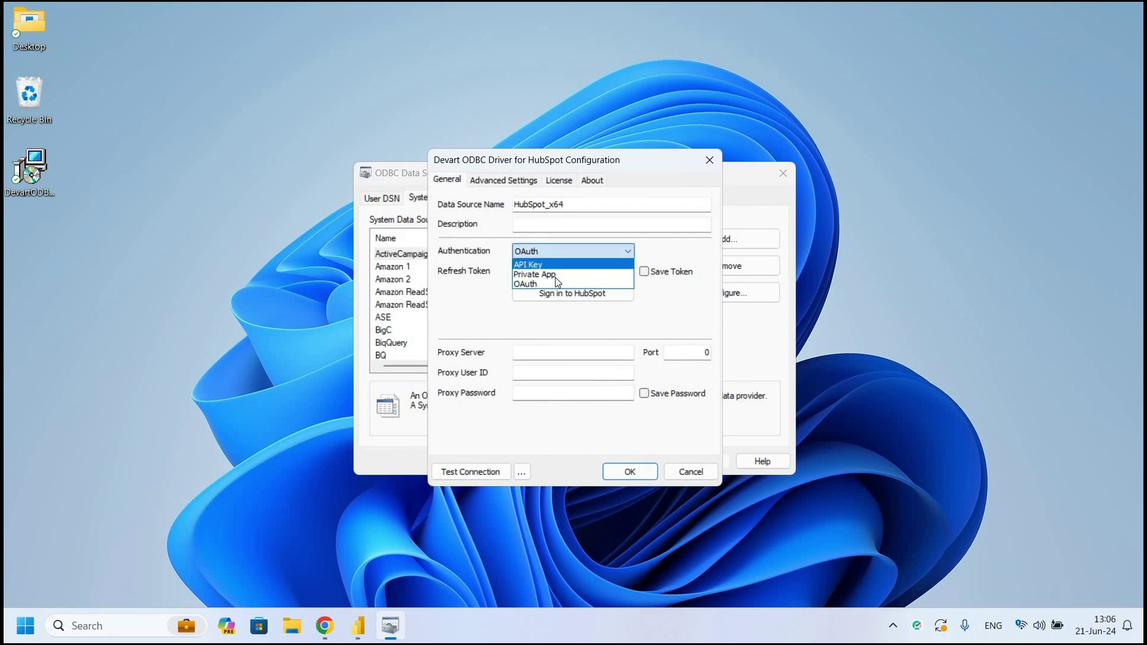
left_click(533, 250)
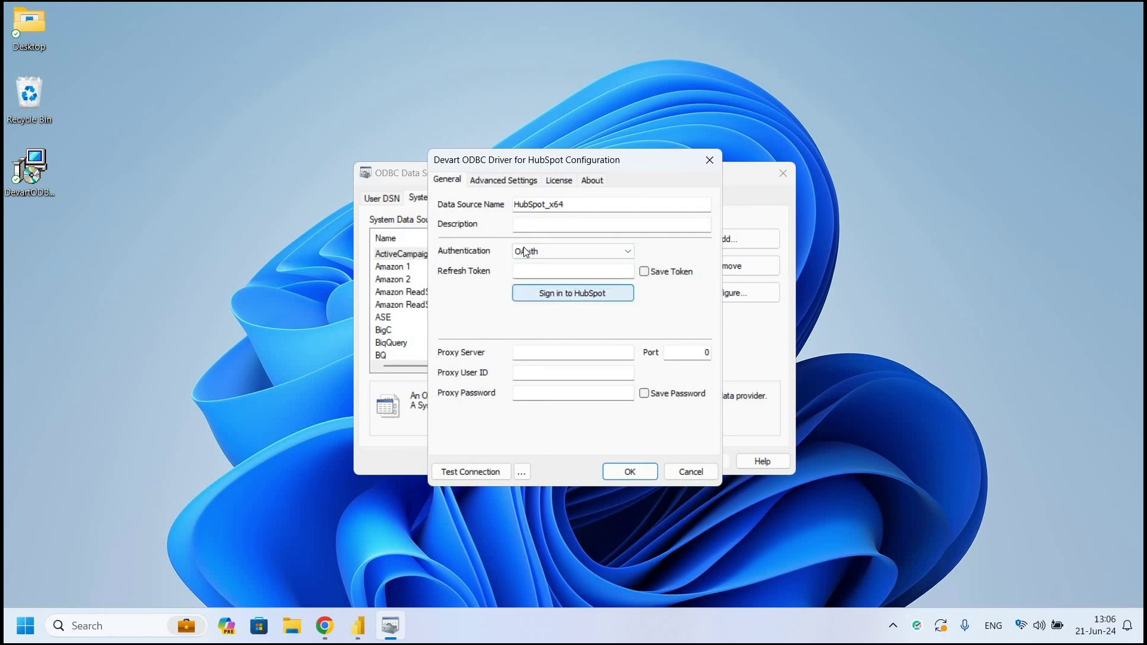
- Sign in to HubSpot, choose the account, and approve connecting the Devart ODBC Driver app
left_click(562, 293)
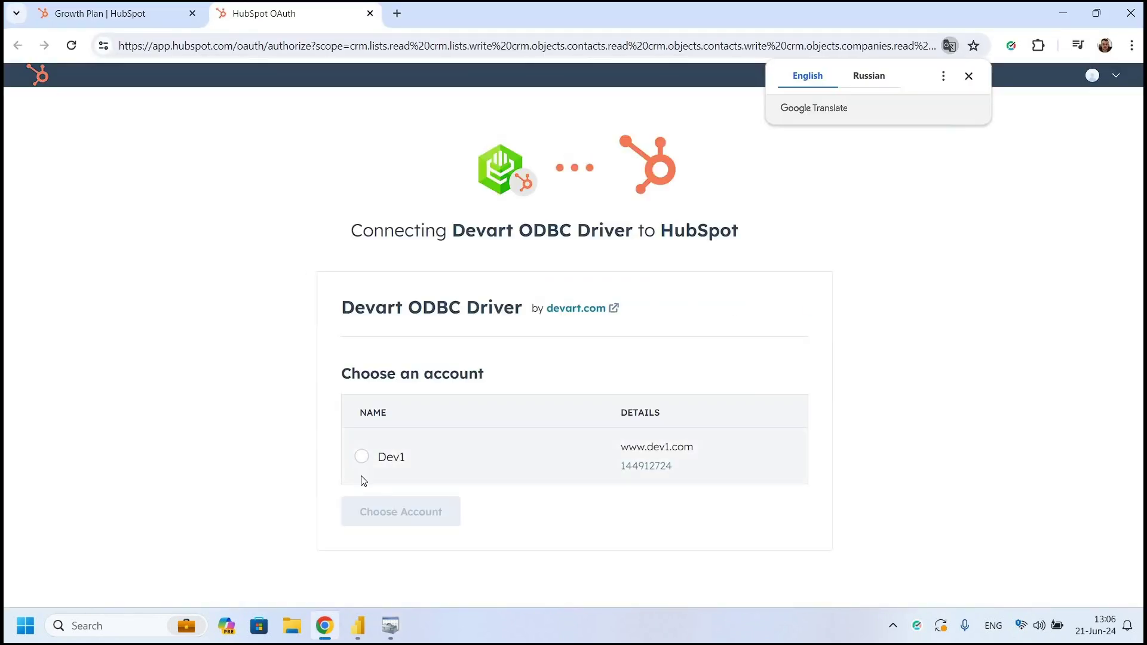
left_click(361, 459)
left_click(403, 517)
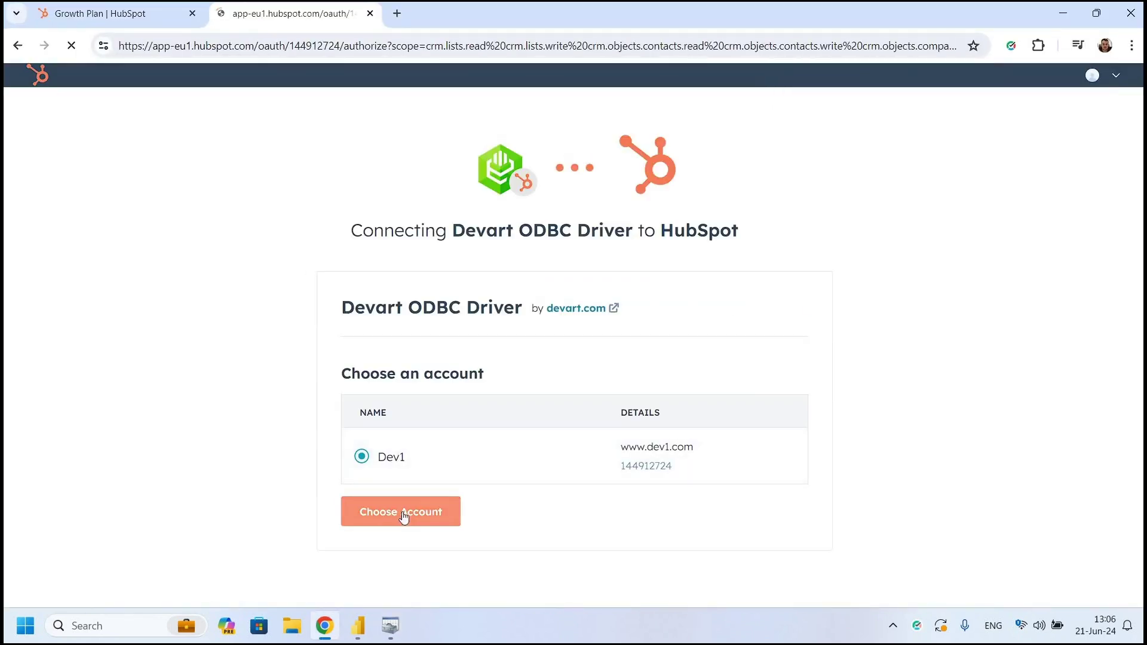
left_click(415, 566)
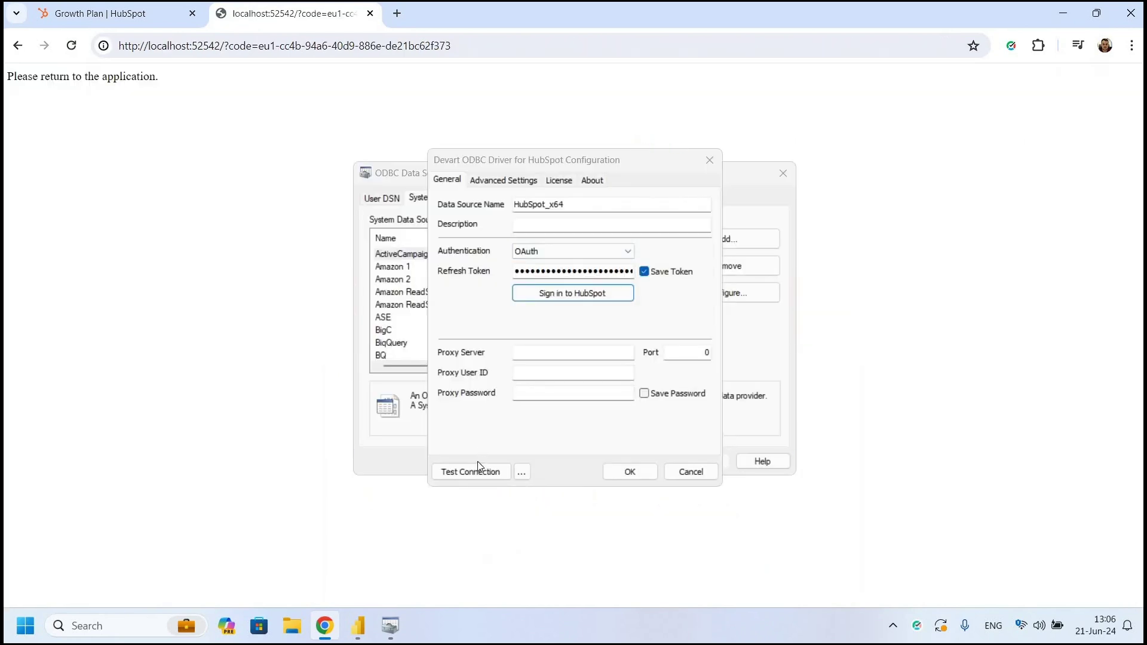
- Test the HubSpot_x64 connection successfully, save the DSN, and close the ODBC administrator
left_click(474, 466)
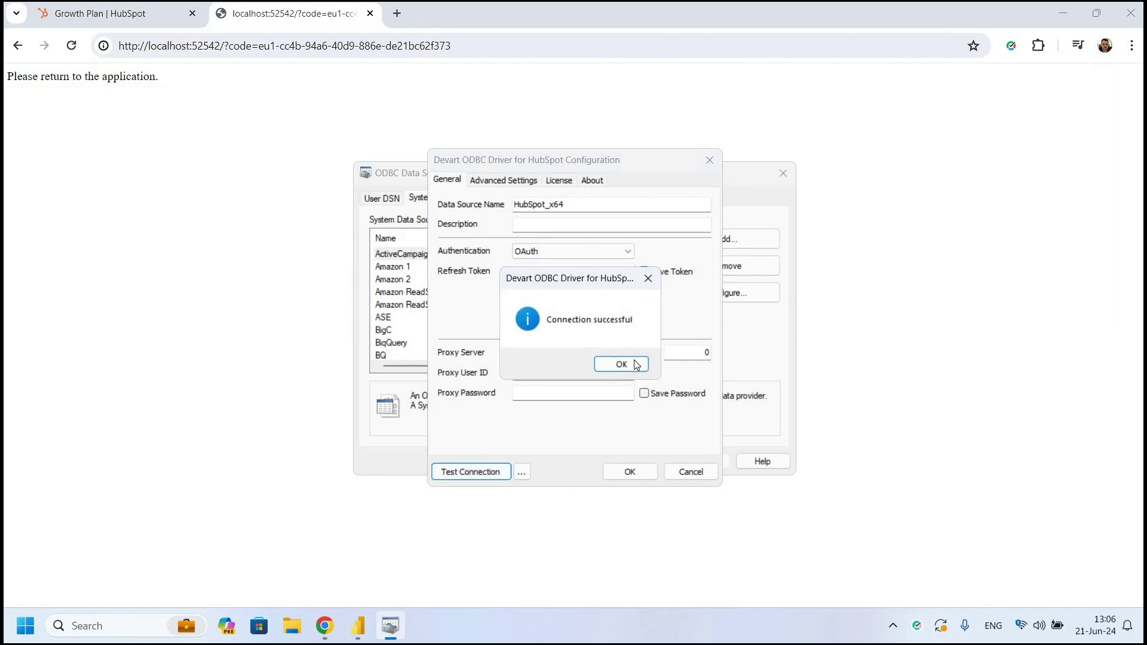
key("Return")
left_click(621, 472)
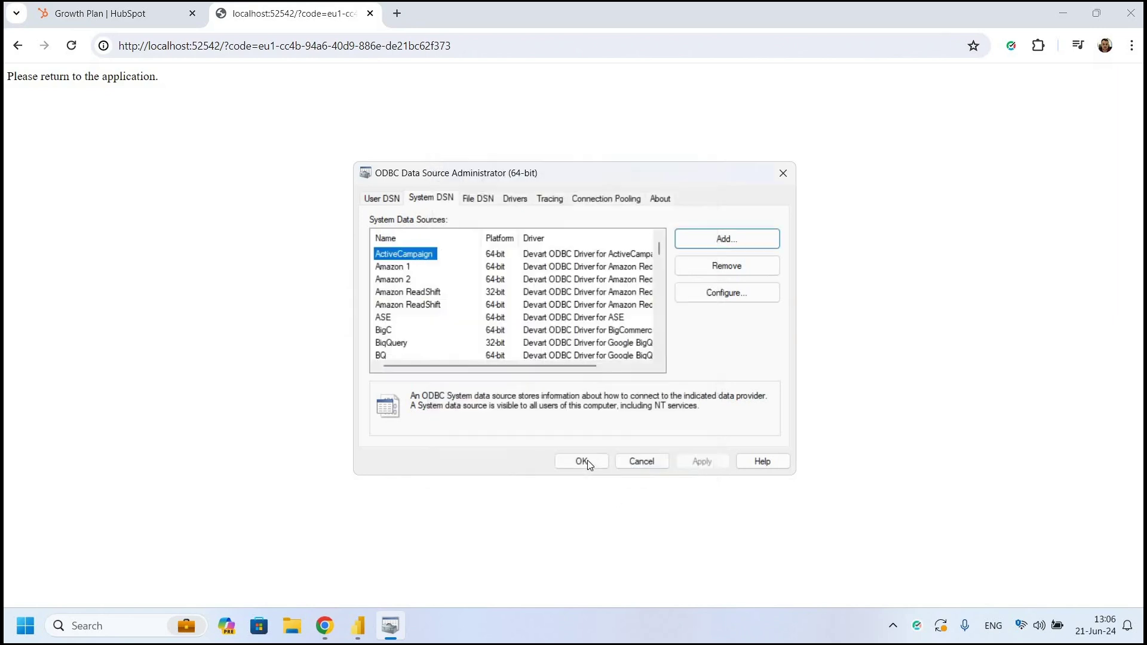
key("Return")
left_click(1063, 13)
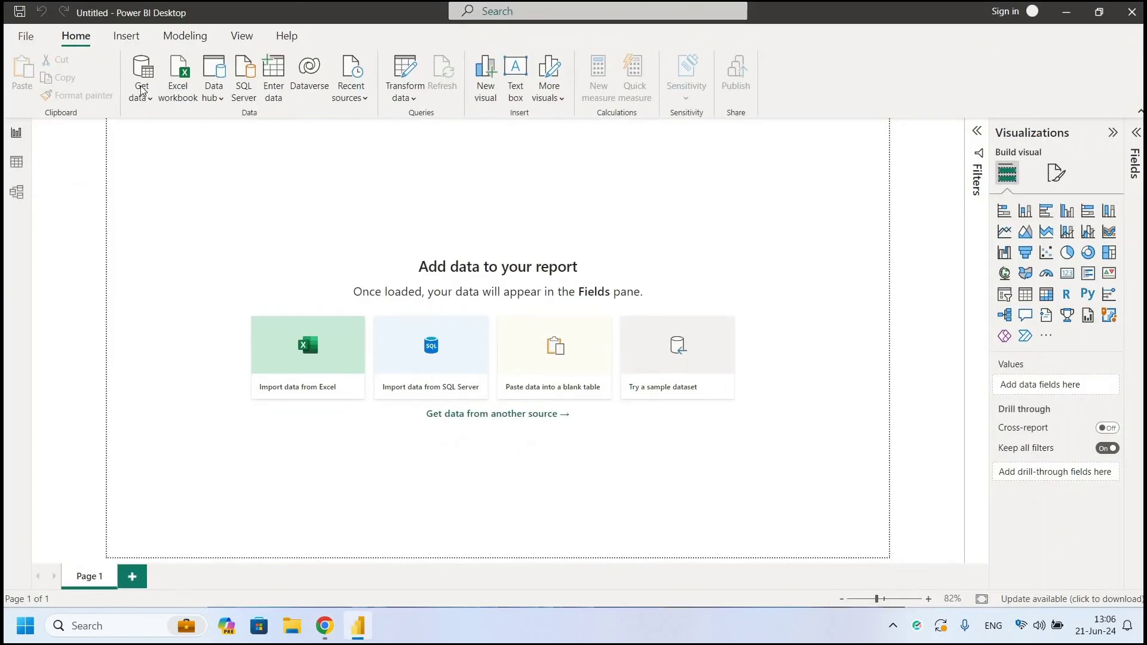
- In Get data's full catalogue, choose the ODBC connector from the Other category
left_click(141, 94)
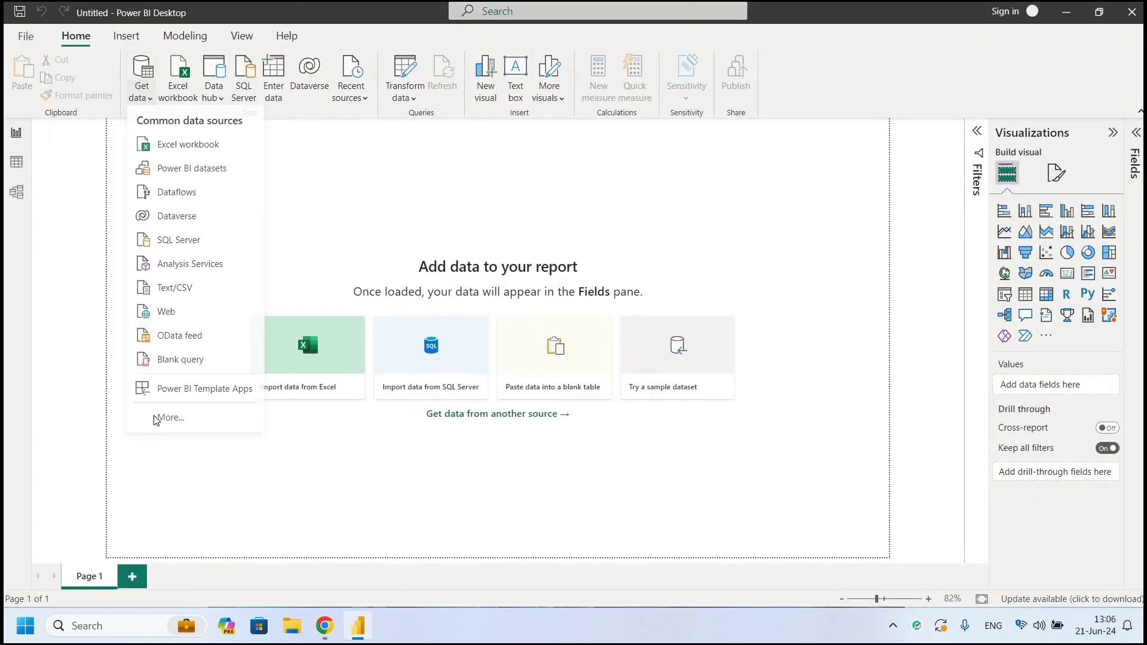
left_click(185, 421)
left_click(179, 419)
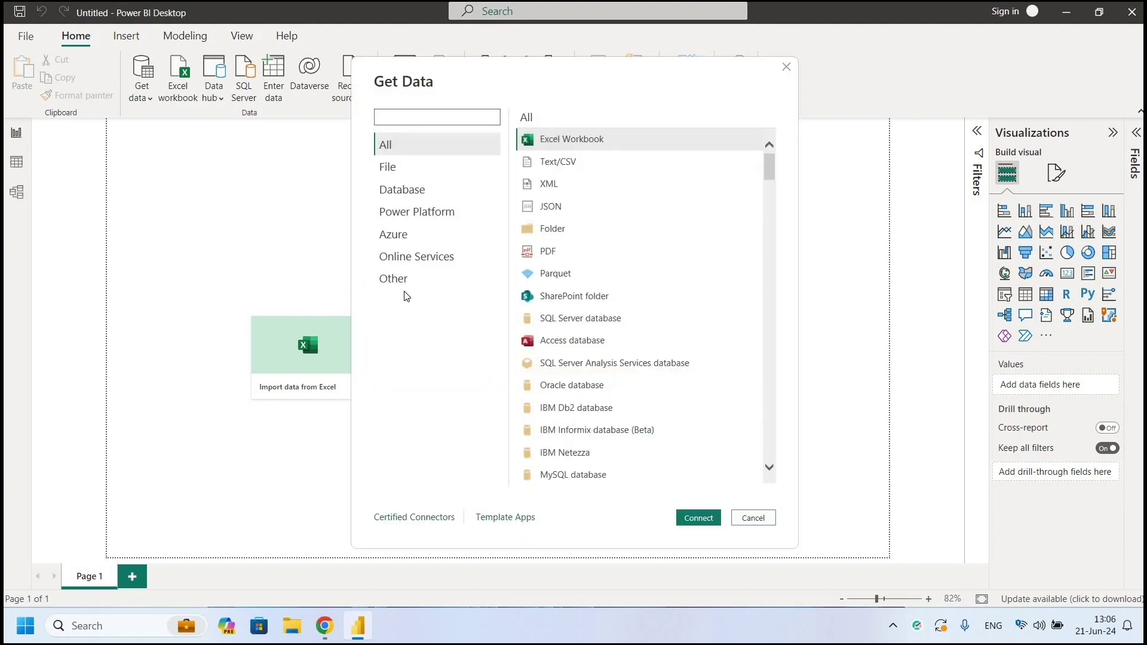
left_click(397, 279)
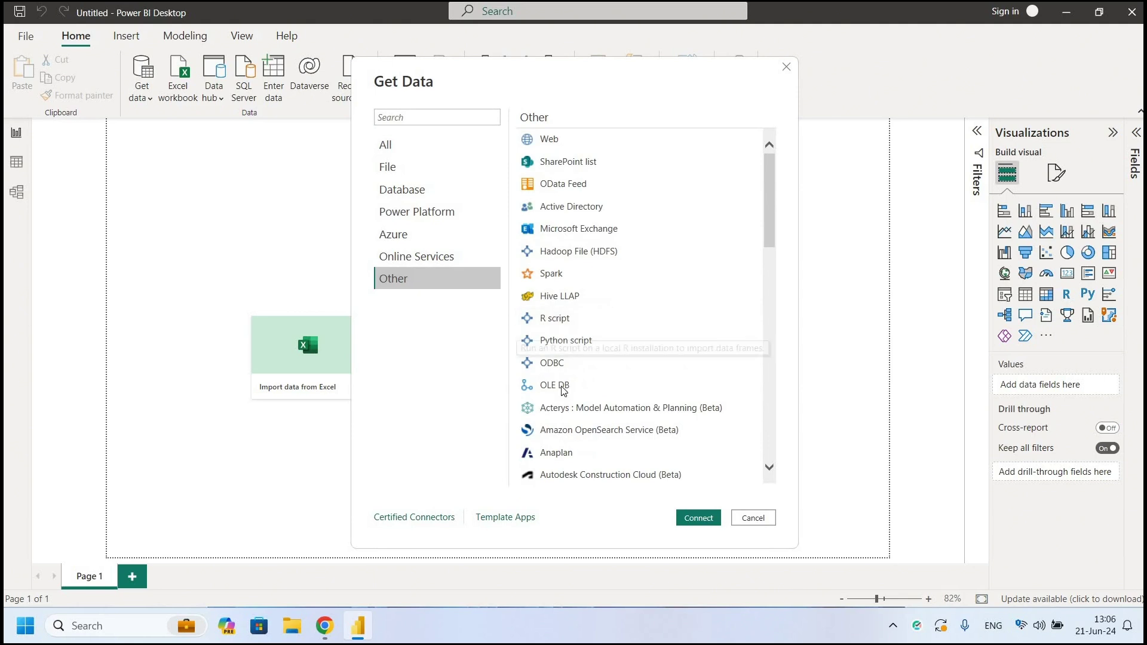
left_click(572, 365)
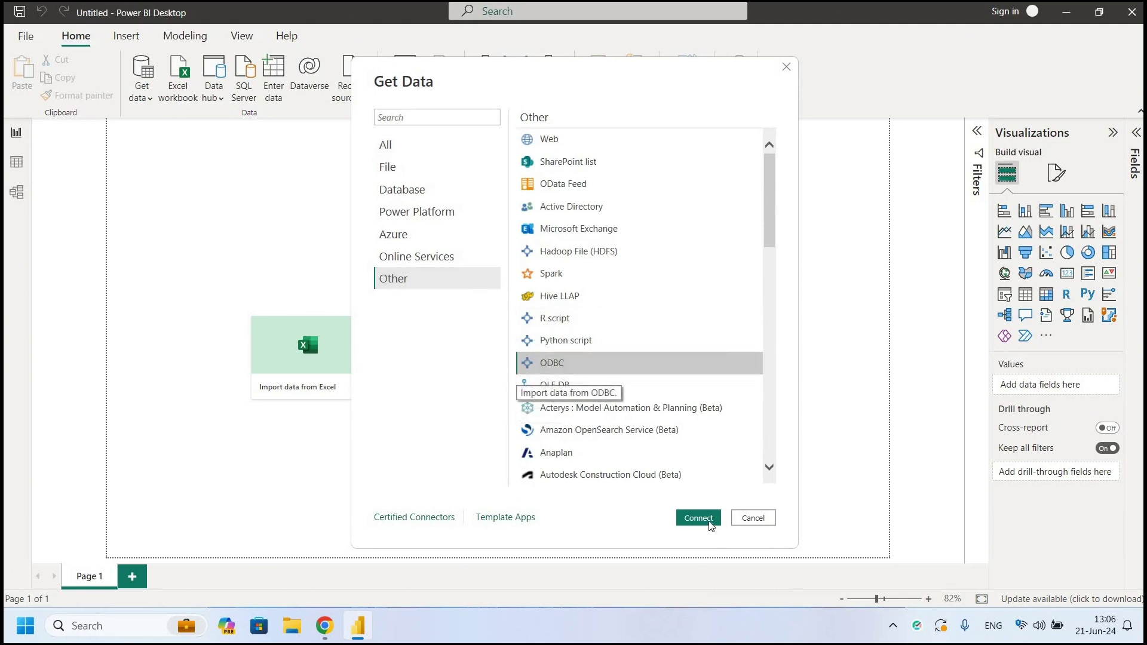
left_click(693, 517)
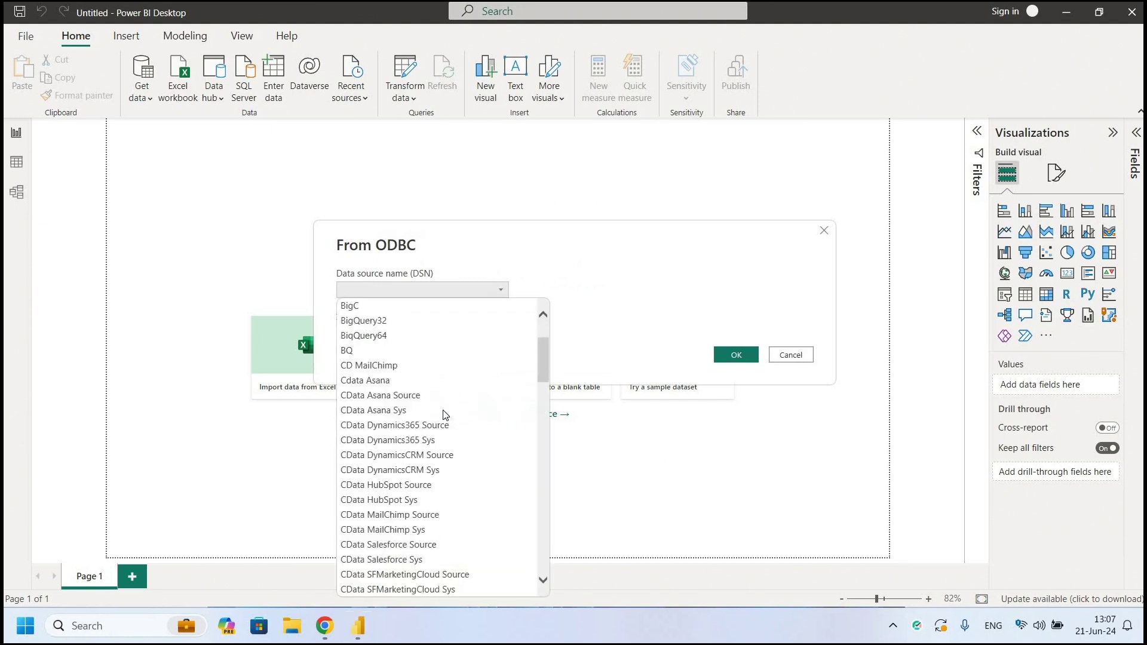
- Select HubSpot_x64 as the ODBC data source name
scroll(442, 412, "down", 5)
scroll(437, 428, "down", 5)
scroll(440, 428, "down", 3)
scroll(386, 424, "down", 1)
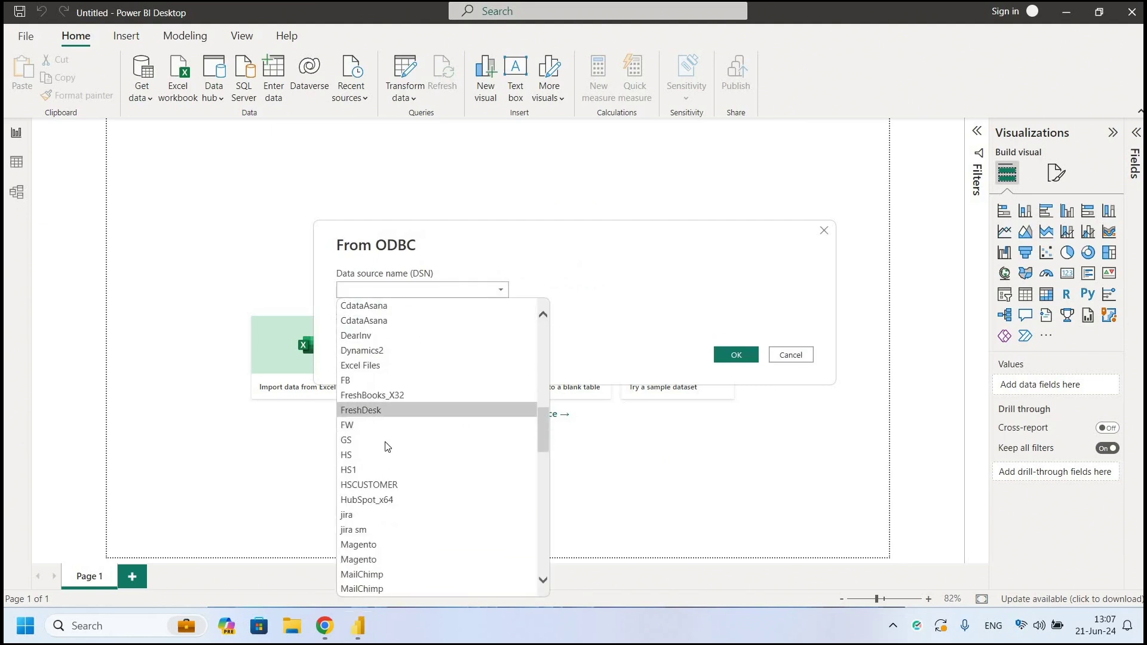
scroll(373, 403, "down", 2)
scroll(361, 375, "down", 3)
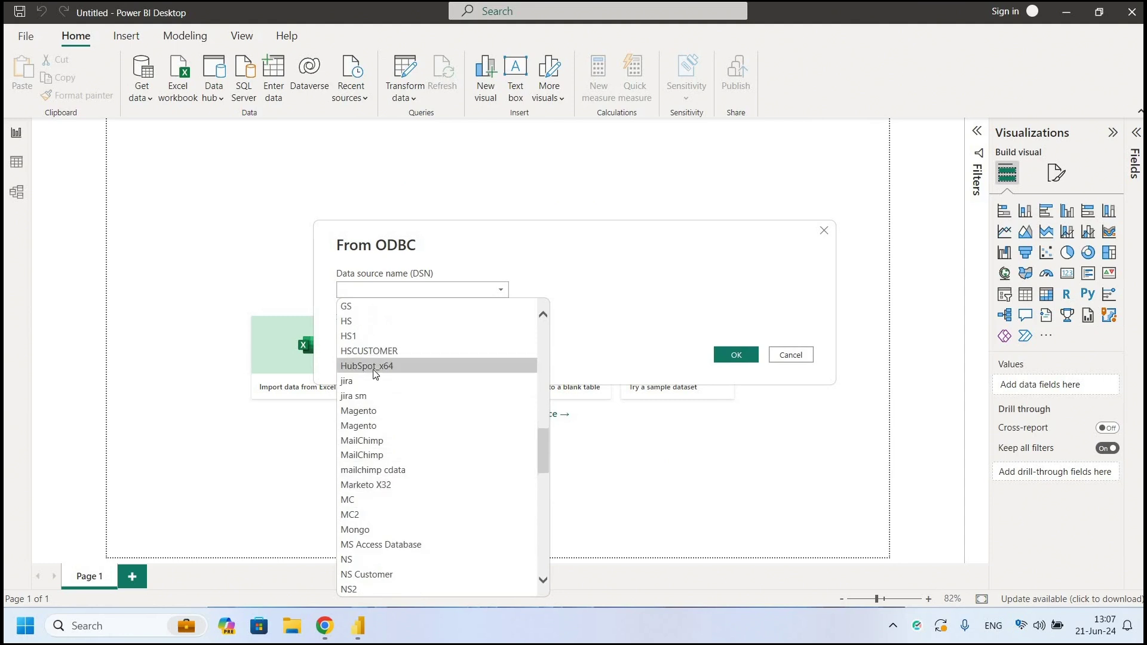
left_click(371, 366)
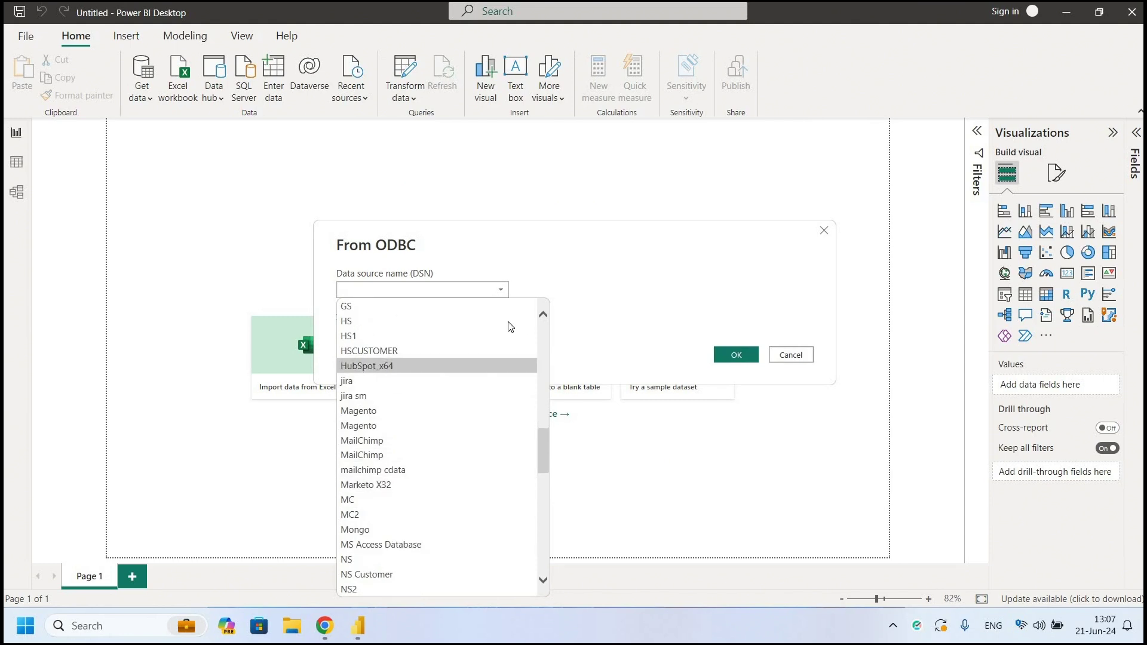
- Connect through HubSpot_x64, tick Contacts and ContactProperties in Navigator, and load them
left_click(736, 355)
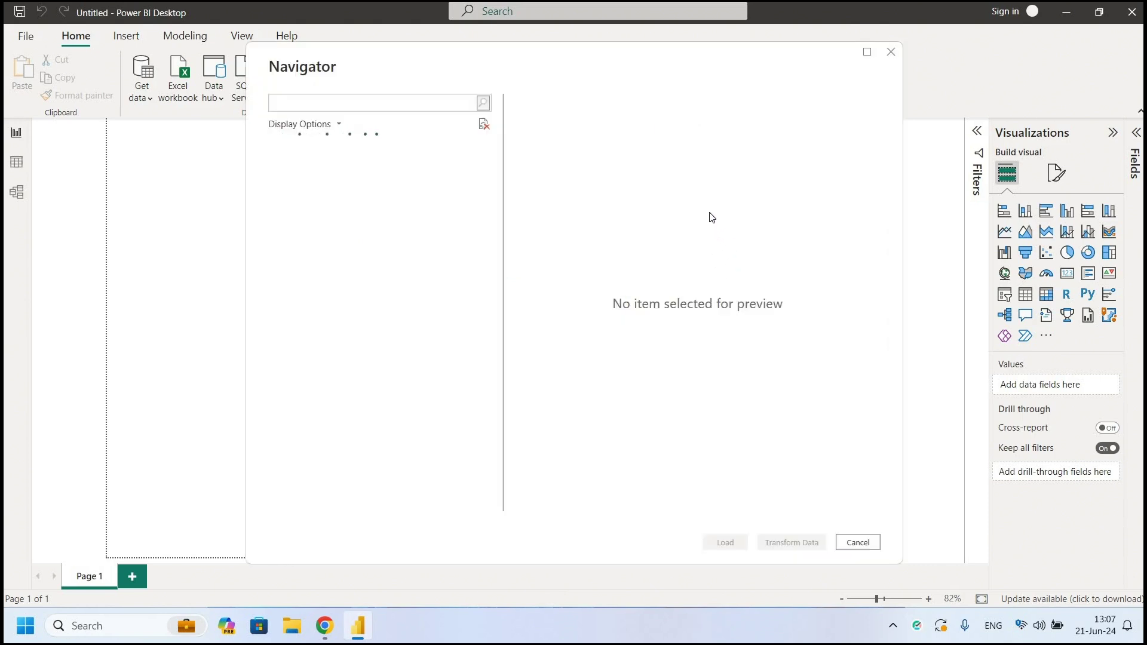
scroll(454, 335, "down", 3)
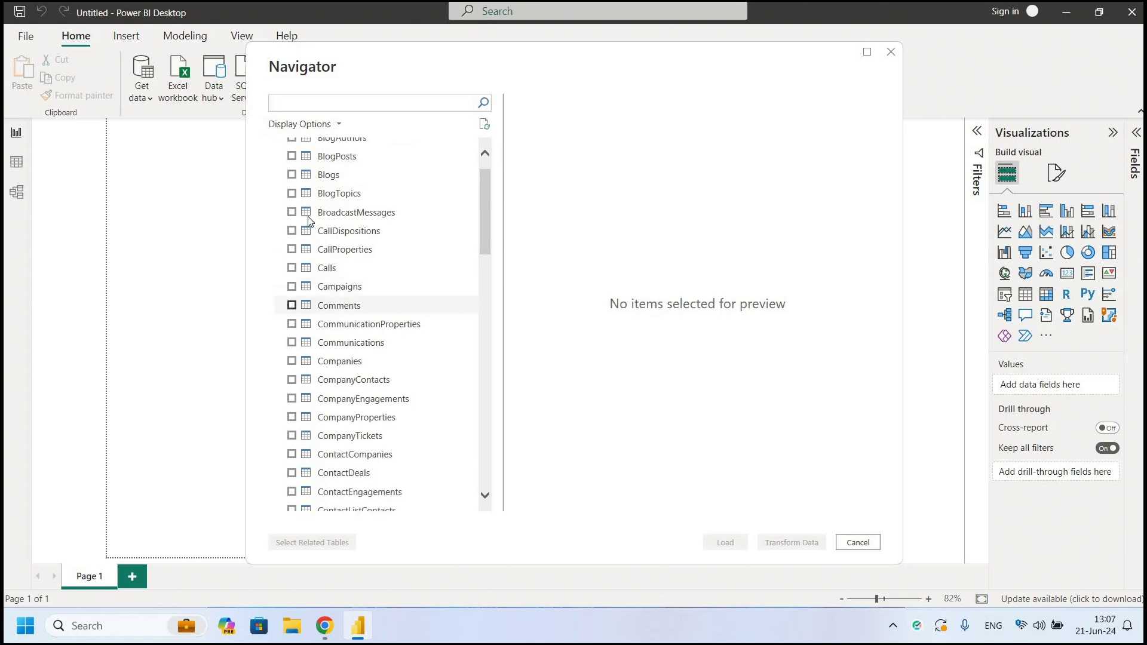
scroll(493, 199, "up", 4)
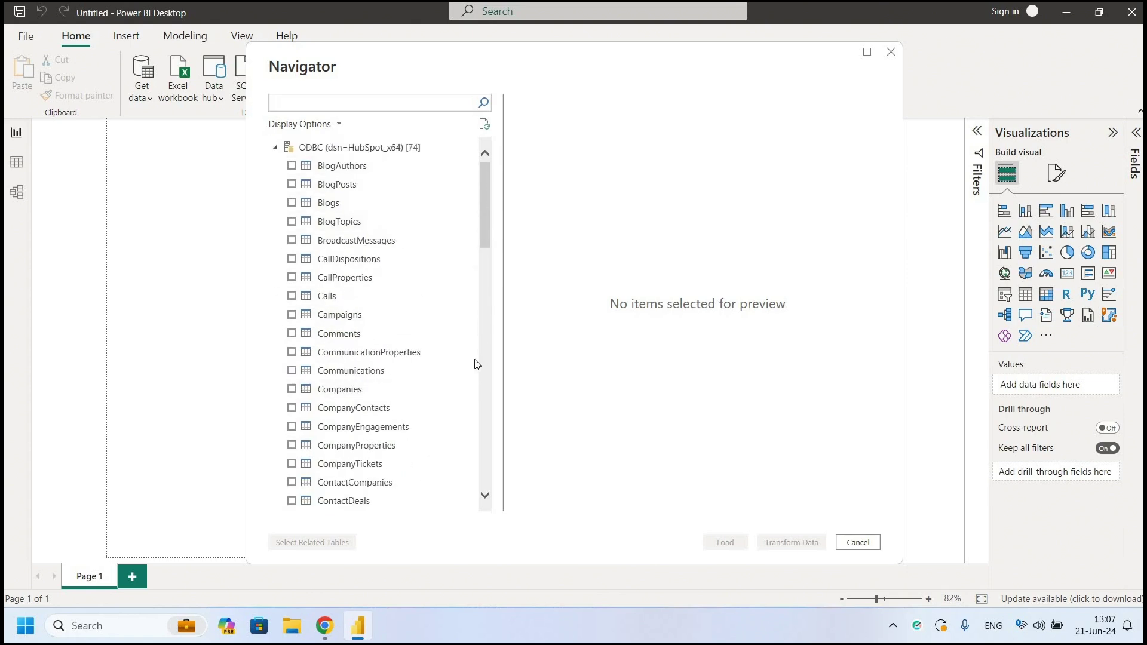
scroll(472, 436, "down", 6)
scroll(481, 371, "down", 12)
scroll(454, 358, "up", 15)
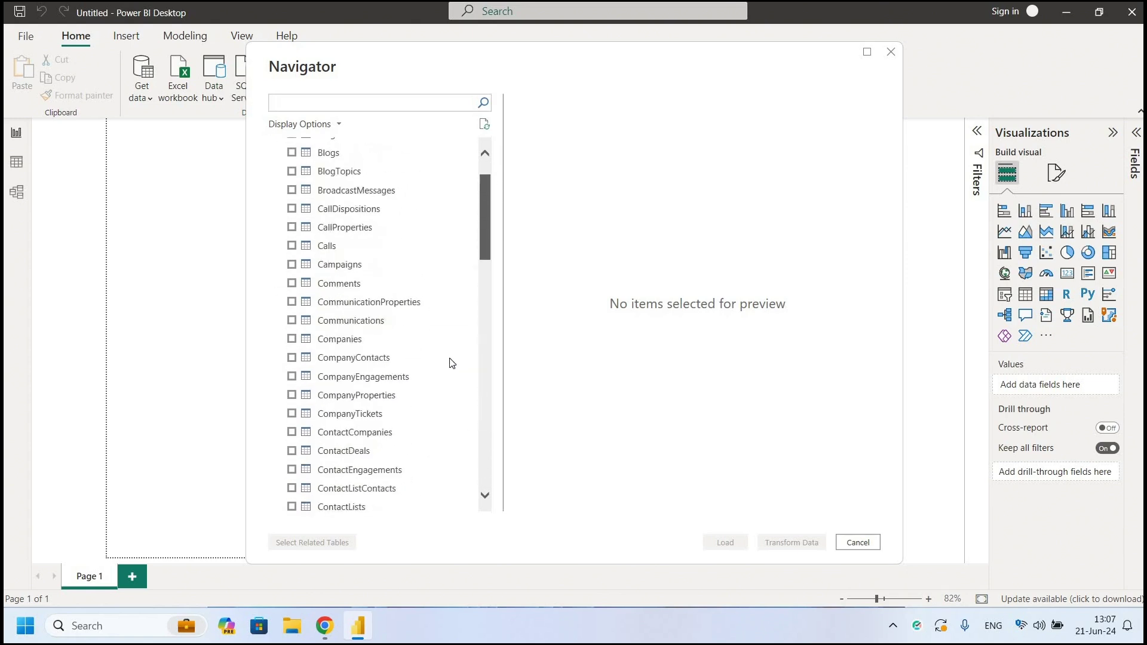
scroll(442, 367, "up", 2)
scroll(424, 371, "down", 5)
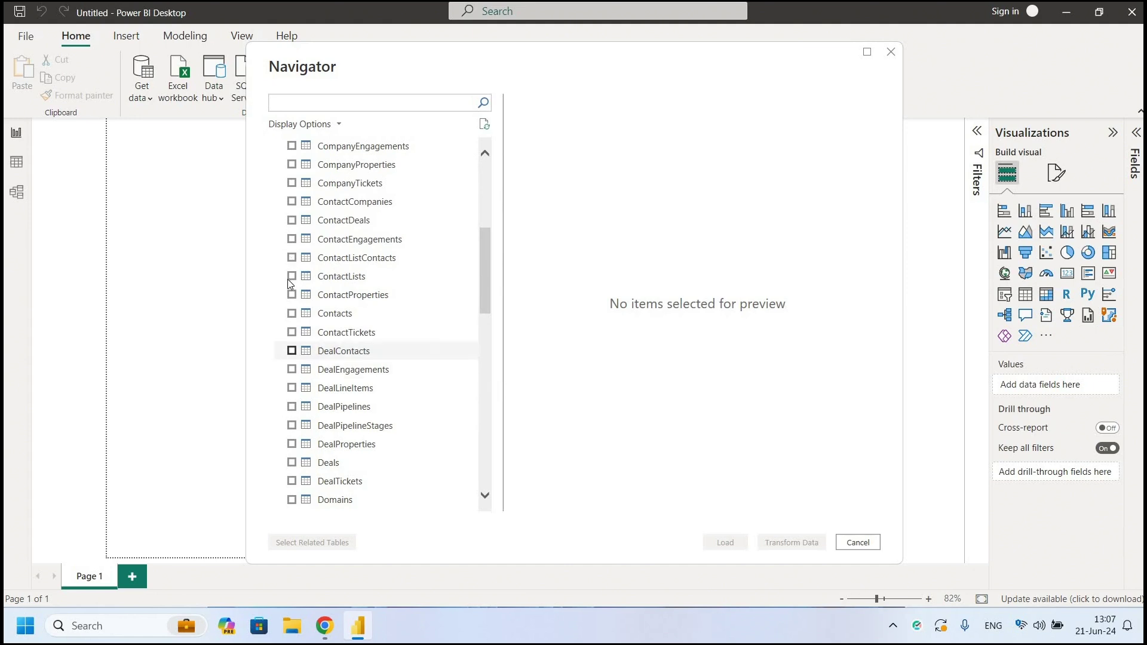
left_click(292, 314)
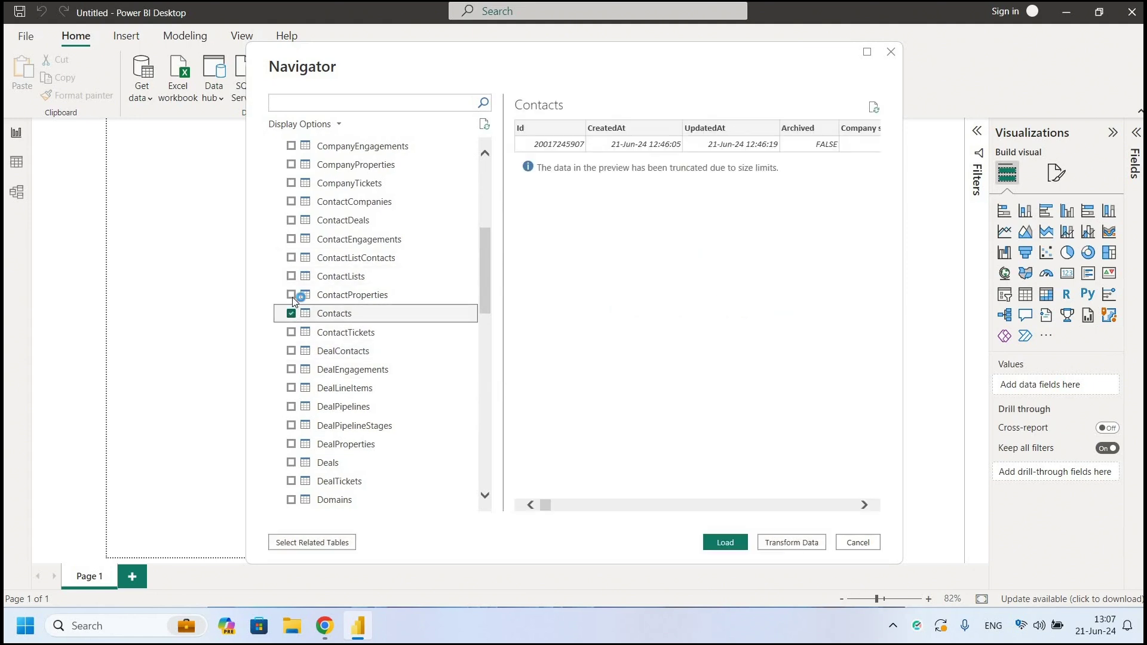
left_click(292, 295)
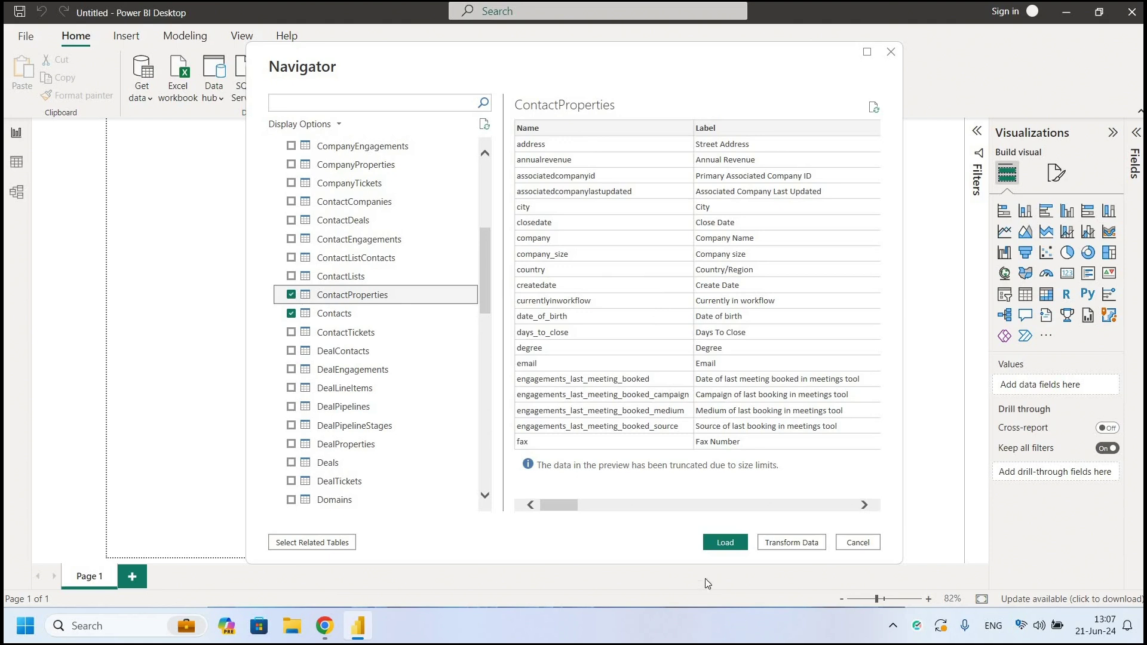
left_click(736, 548)
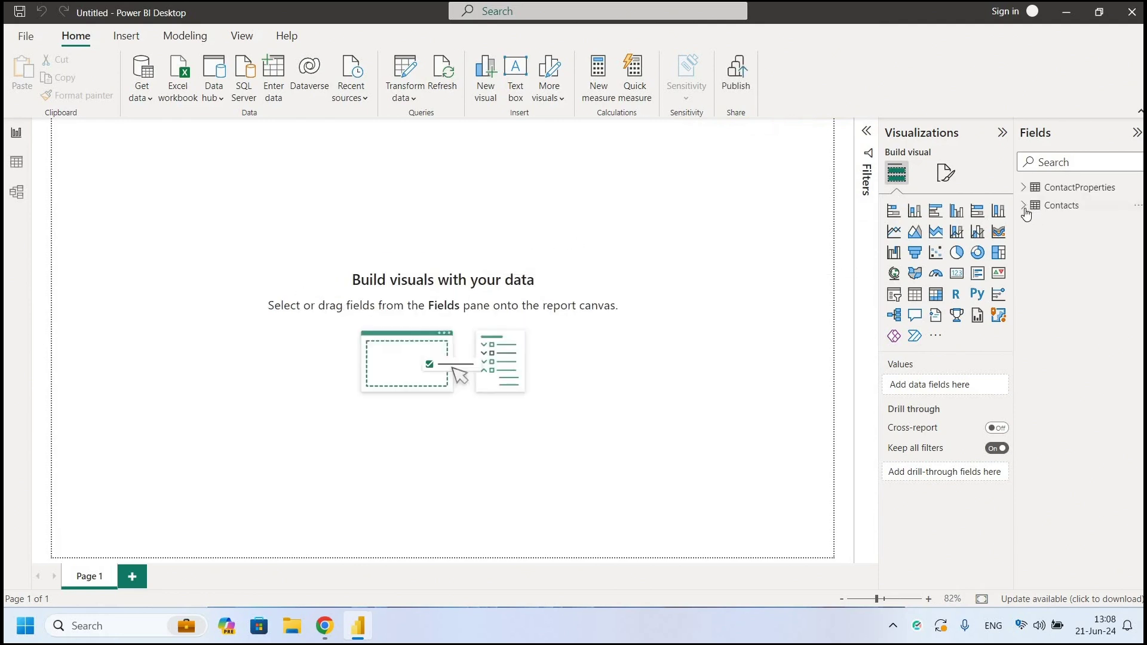
- Switch to table view and display the Contacts table's rows
left_click(1023, 205)
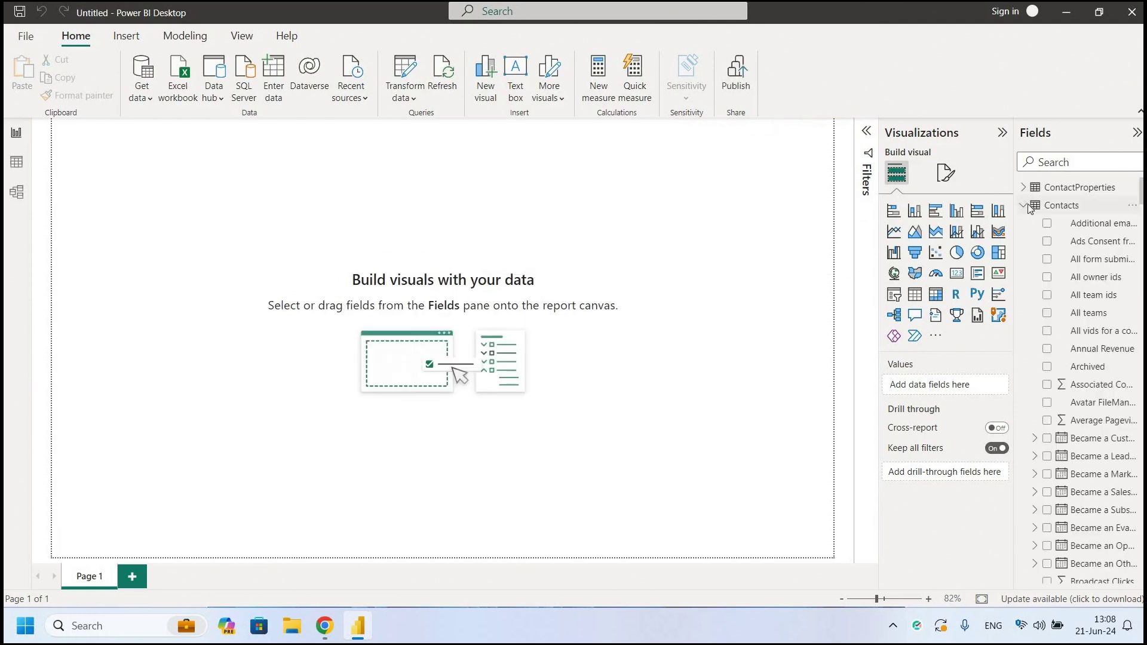
left_click(16, 166)
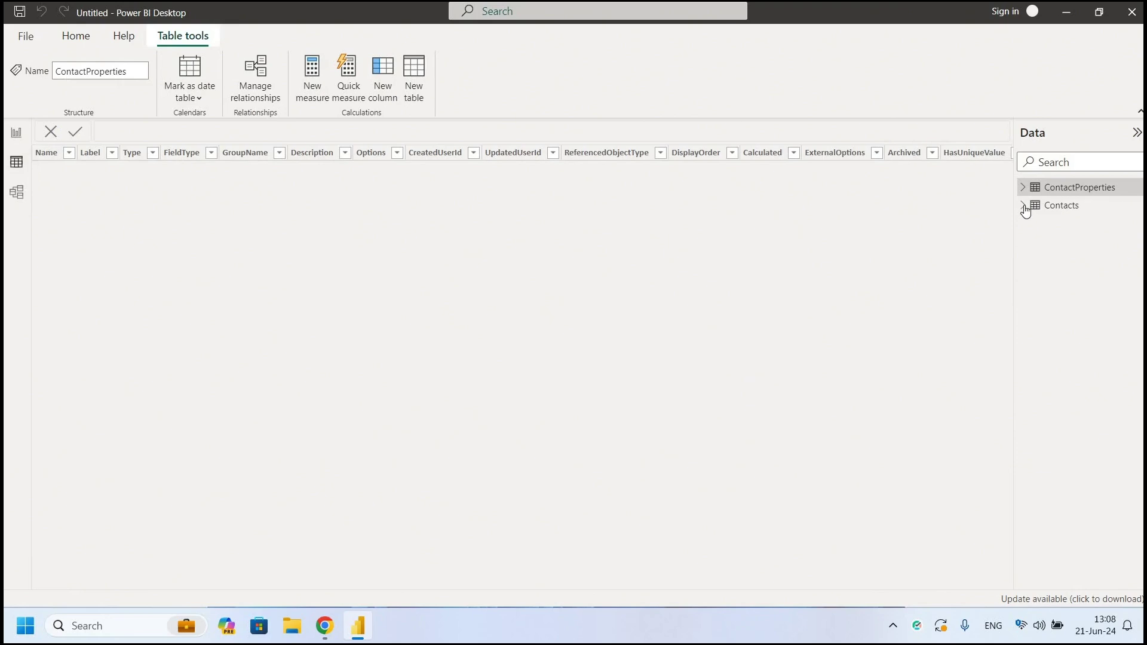
left_click(1061, 207)
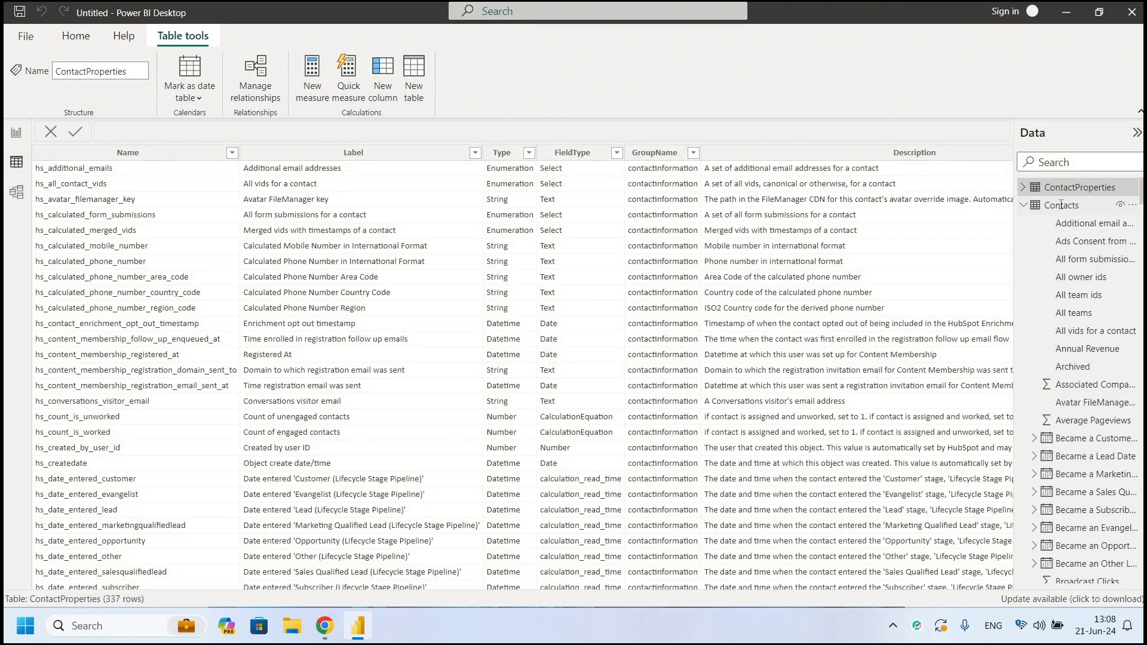
double_click(1061, 206)
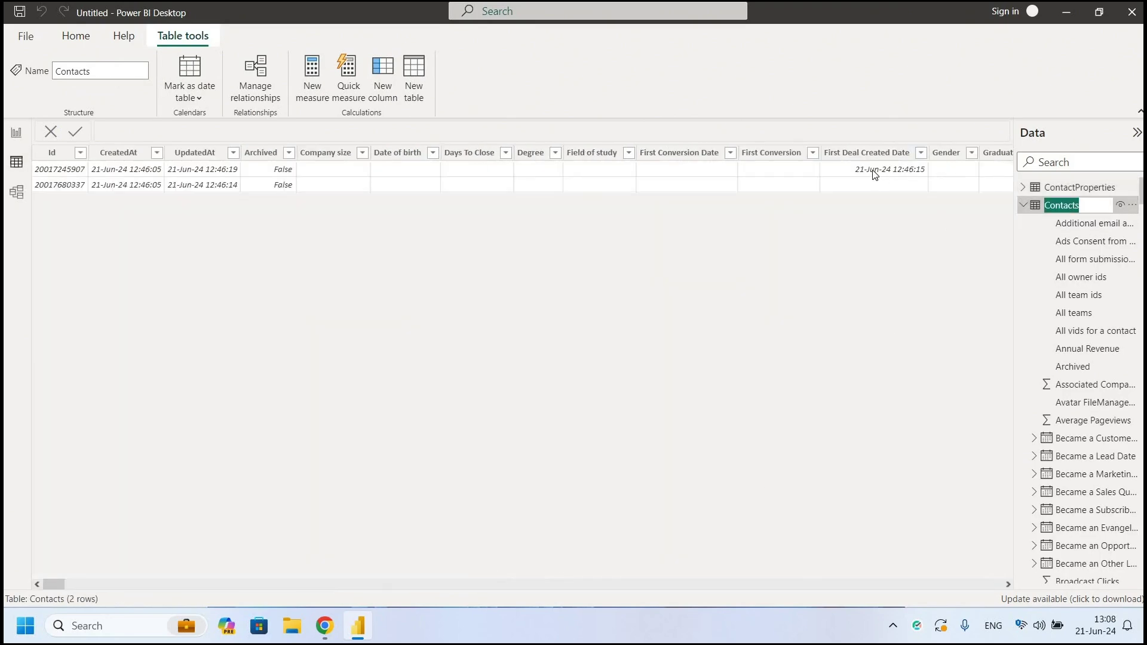
- Inspect the First Deal Created Date and CreatedAt columns, then show ContactProperties' rows
left_click(95, 230)
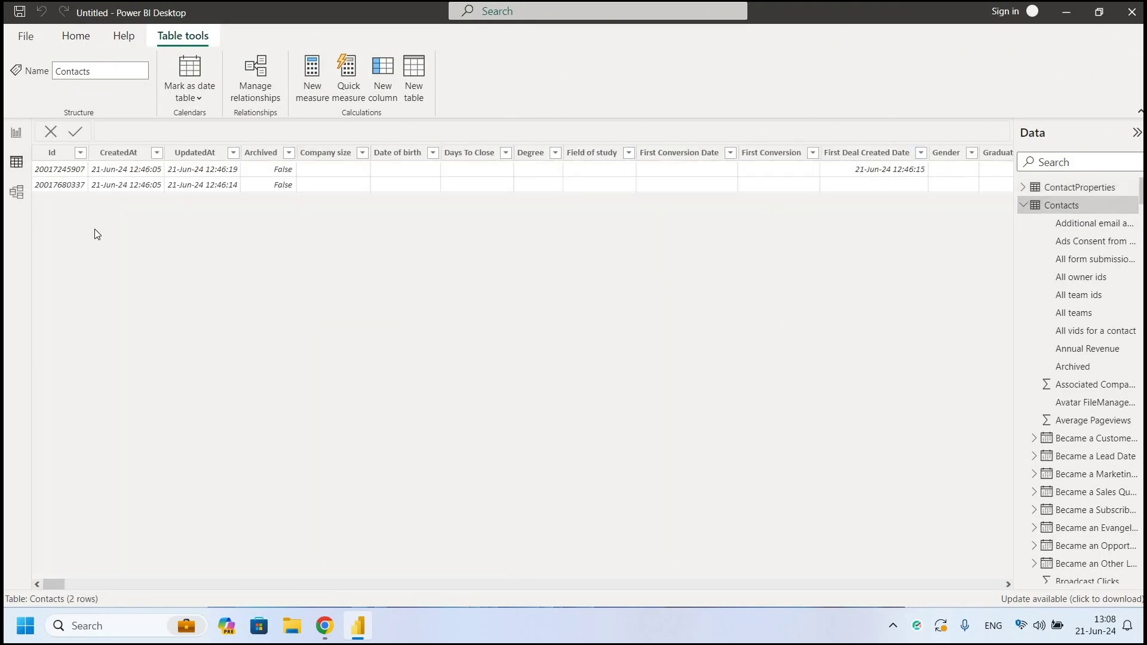
left_click(137, 183)
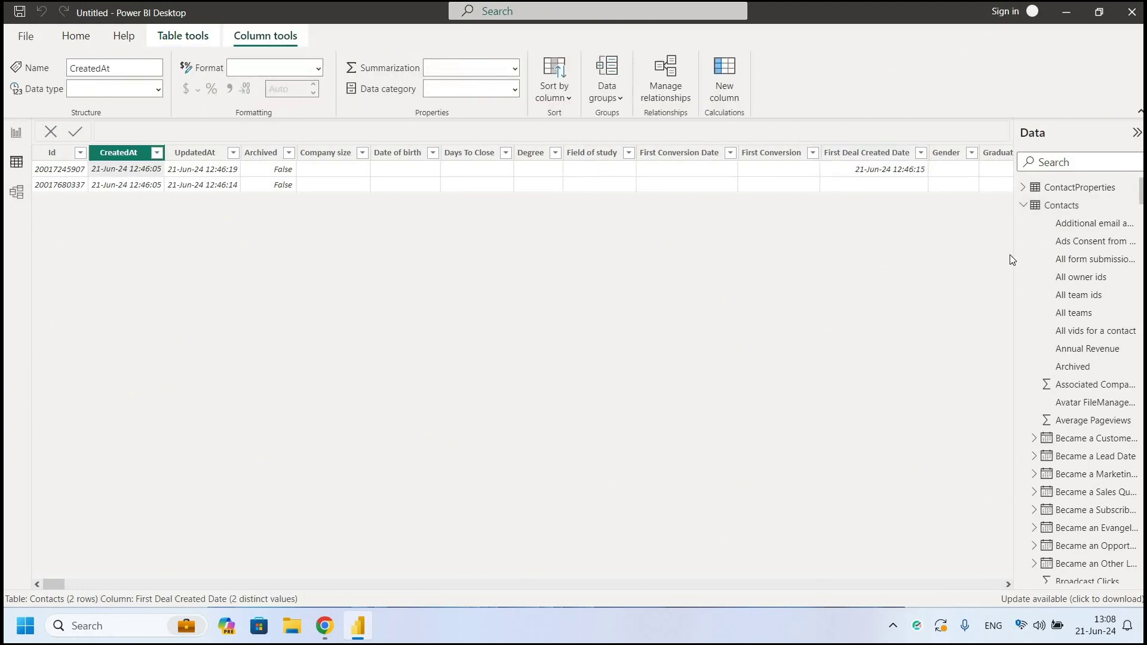
left_click(1064, 188)
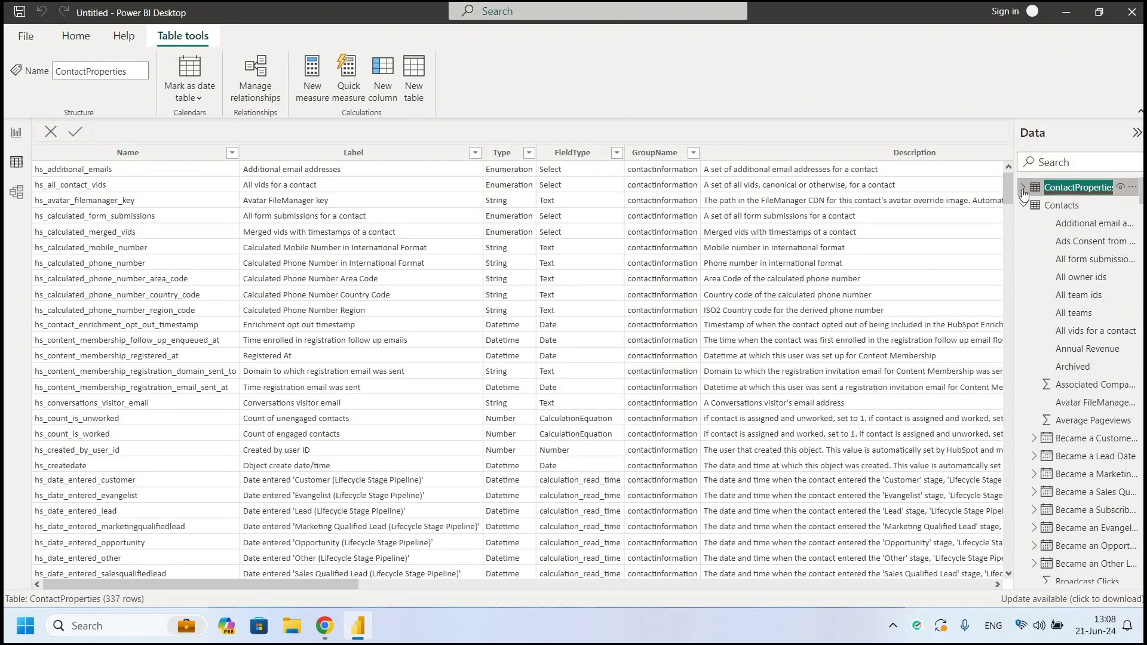
left_click(1131, 190)
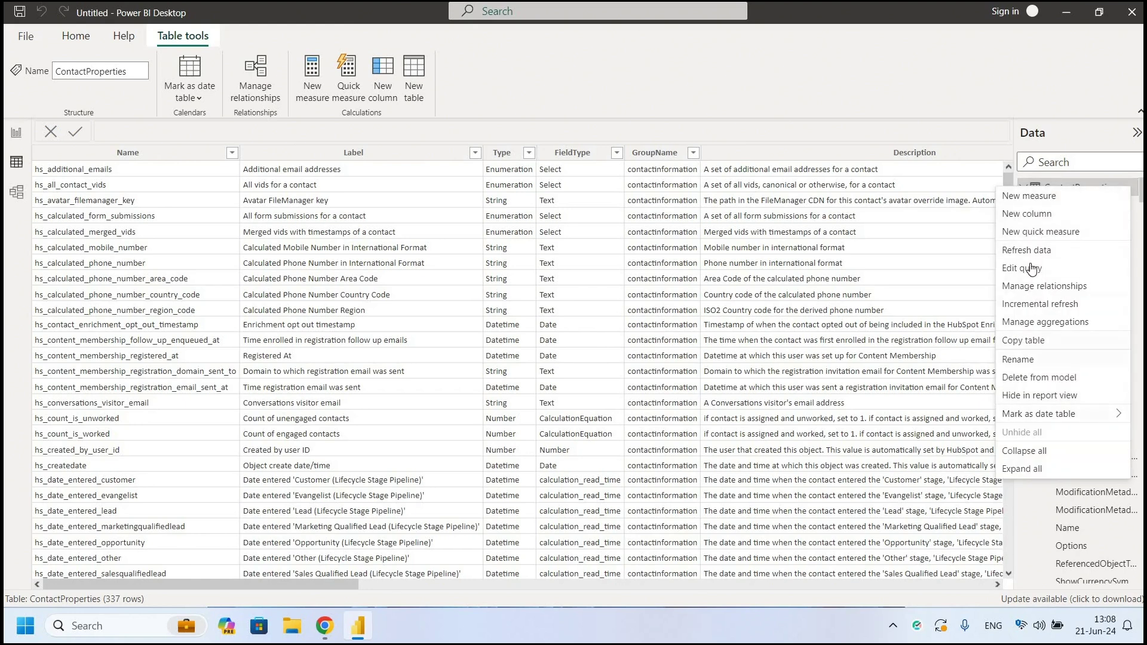
- Edit the ContactProperties query and promote its first row to column headers
left_click(664, 189)
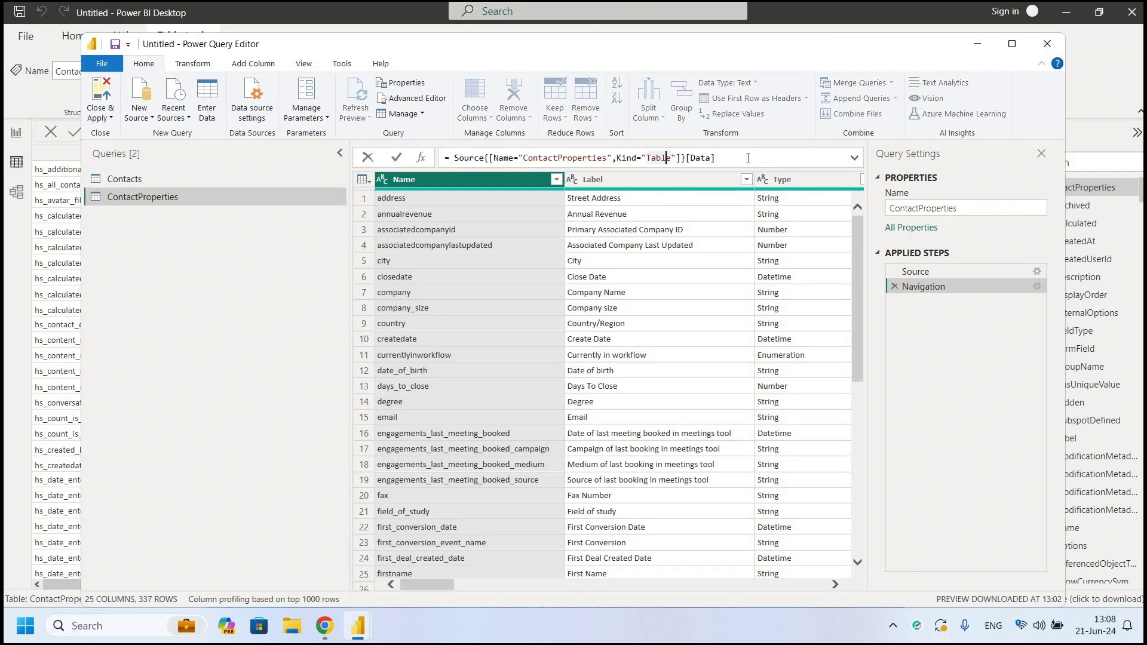
key("End")
key("Return")
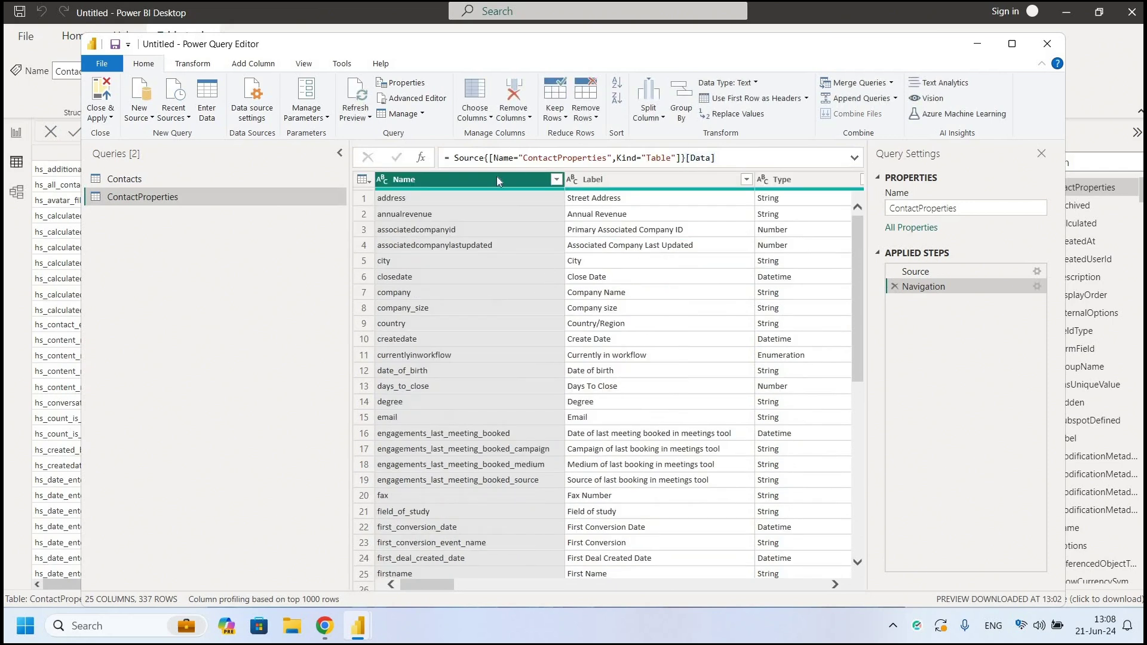
left_click(183, 63)
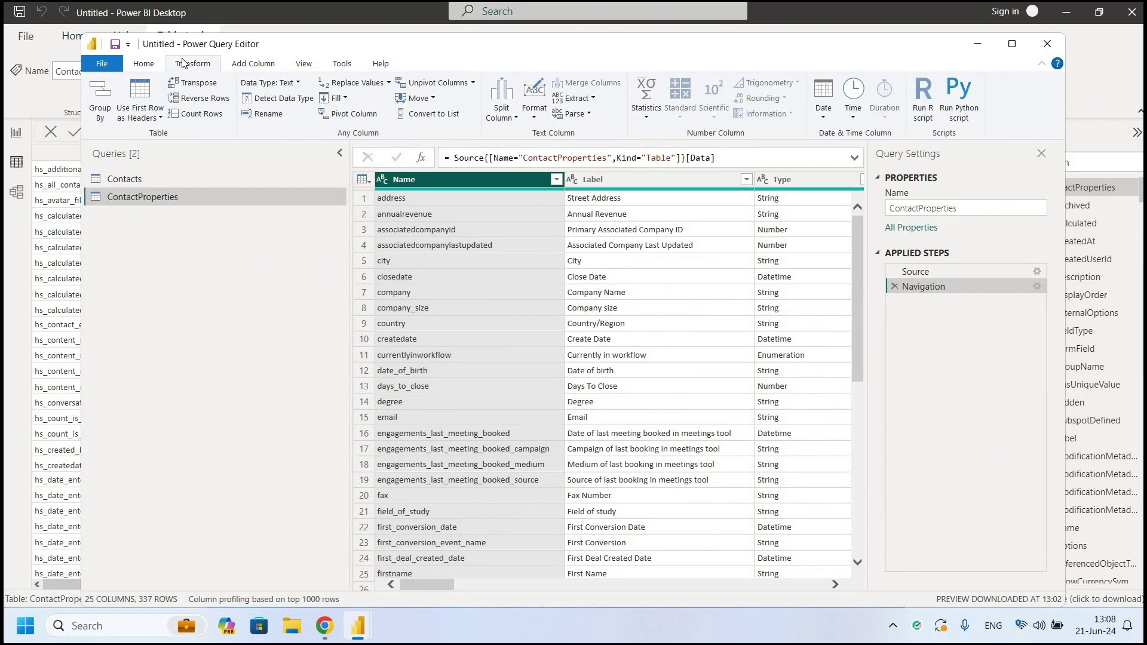
left_click(140, 101)
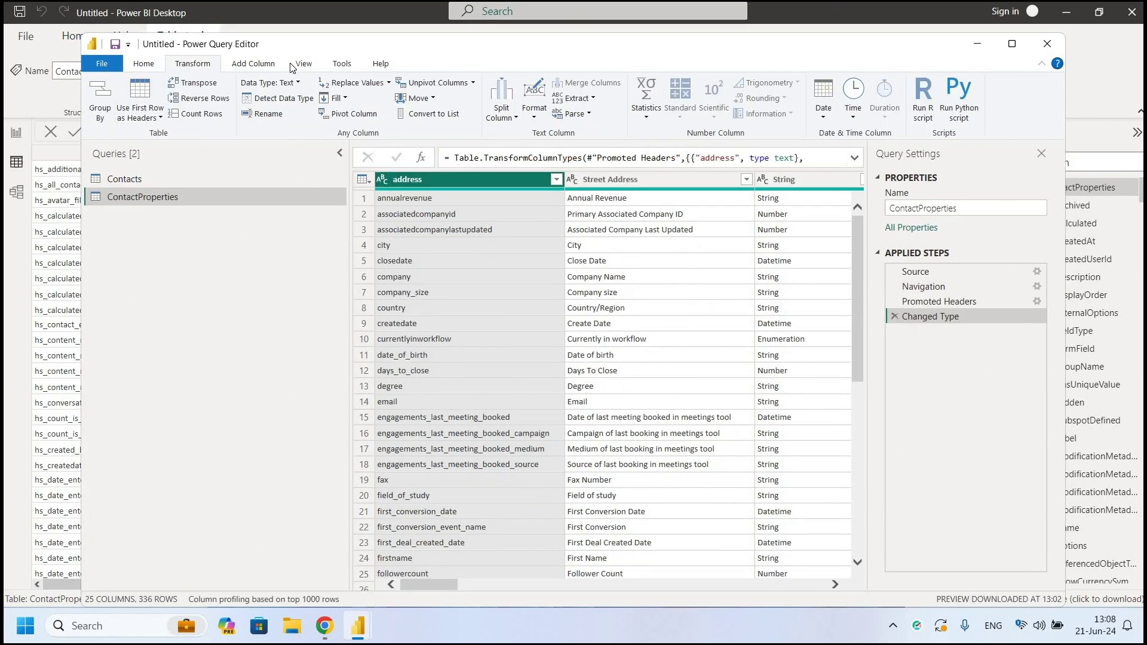
- Switch the Power Query preview to a monospaced font and try the Go to Column list
left_click(274, 64)
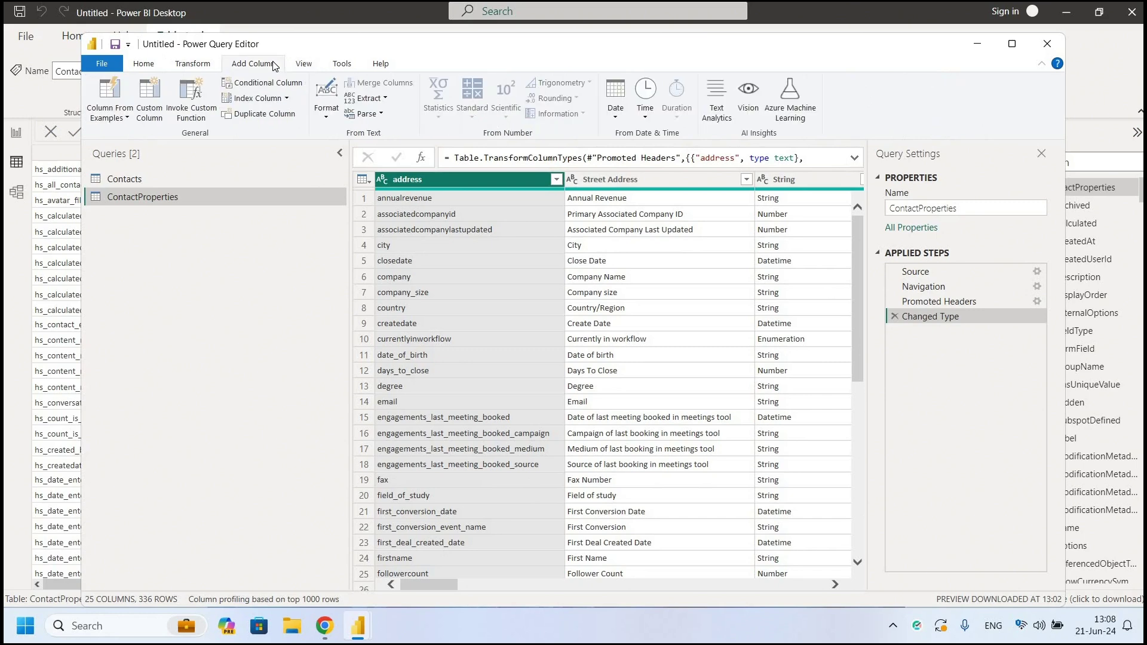
left_click(299, 64)
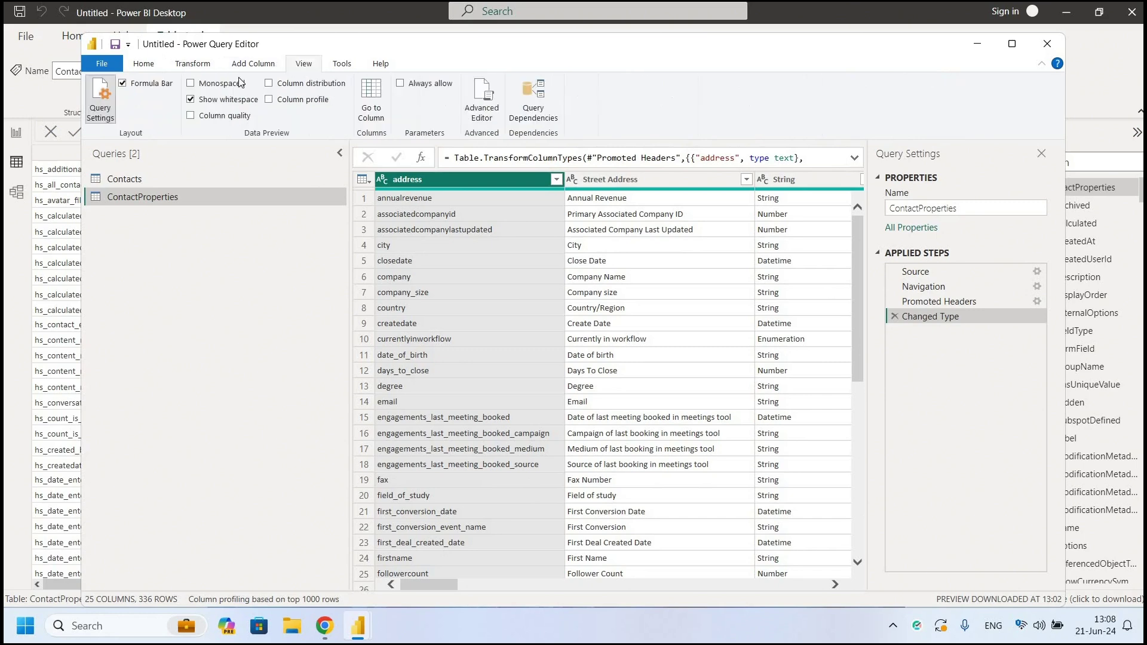
left_click(200, 85)
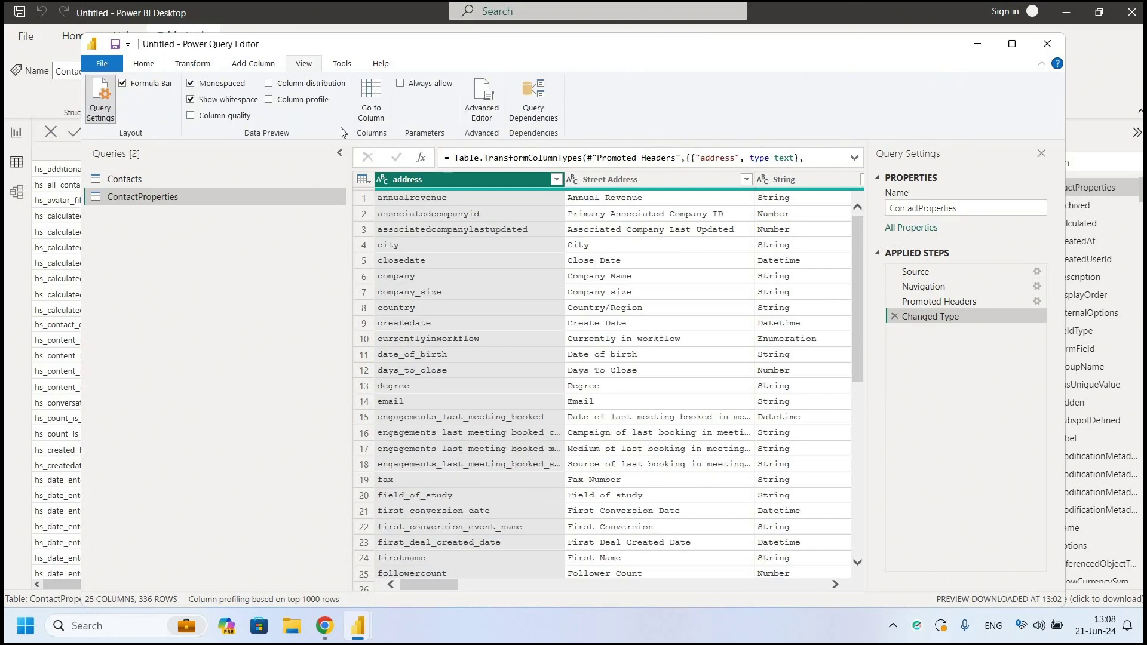
left_click(363, 105)
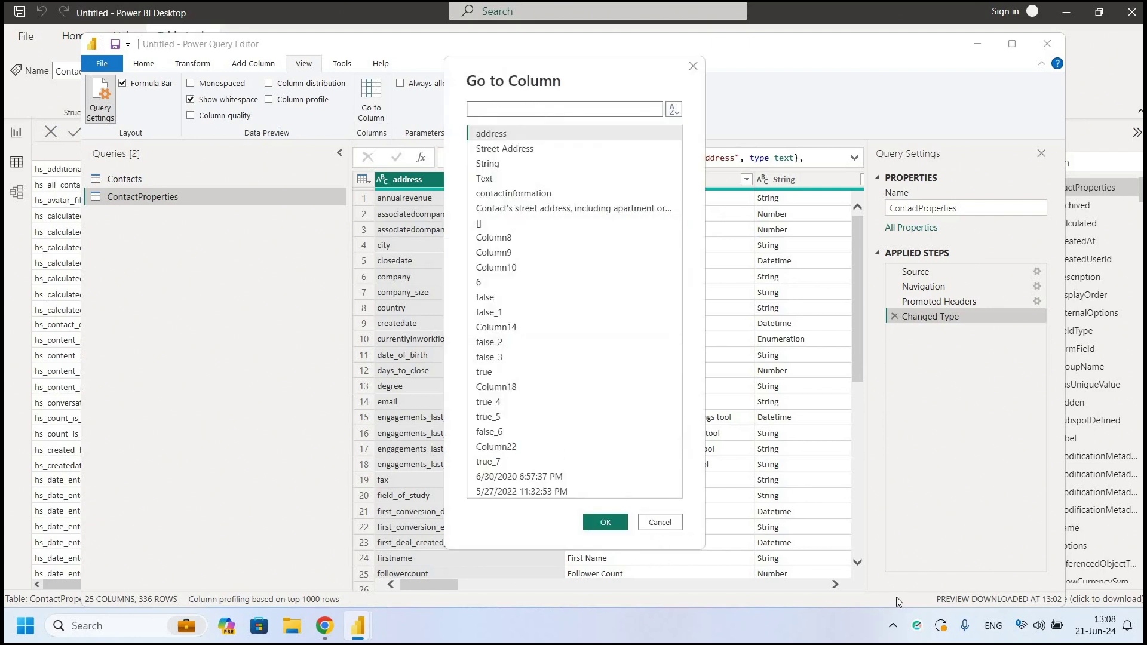
left_click(660, 523)
- Show both tables as cards in Model view and inspect the CreatedUserId field's properties
left_click(33, 205)
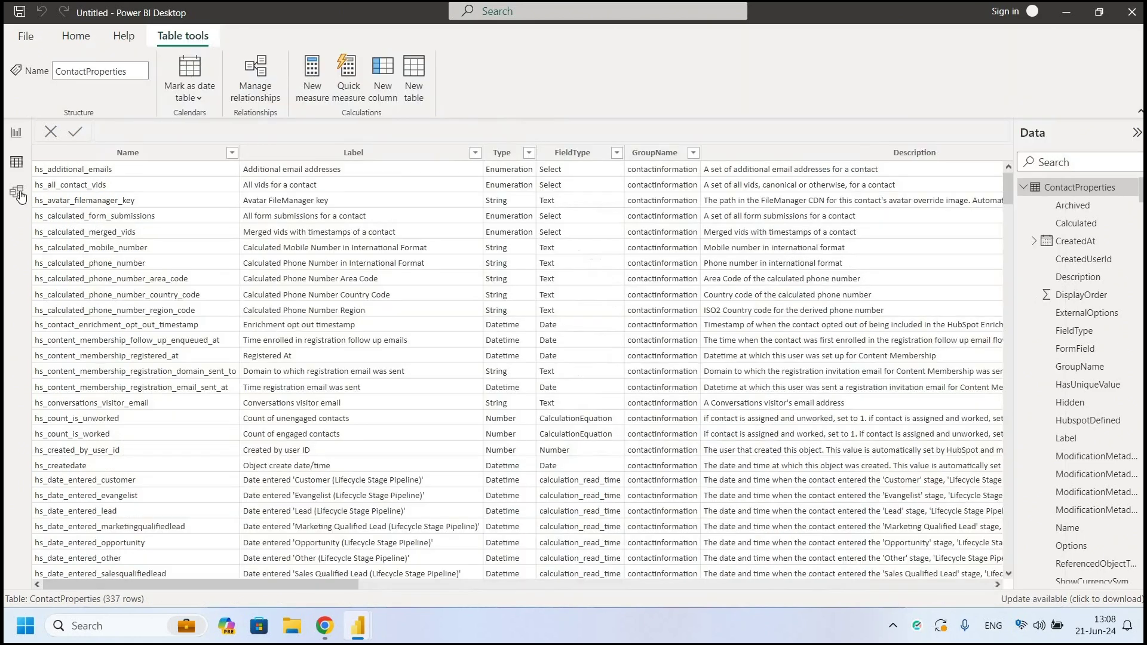
left_click(17, 192)
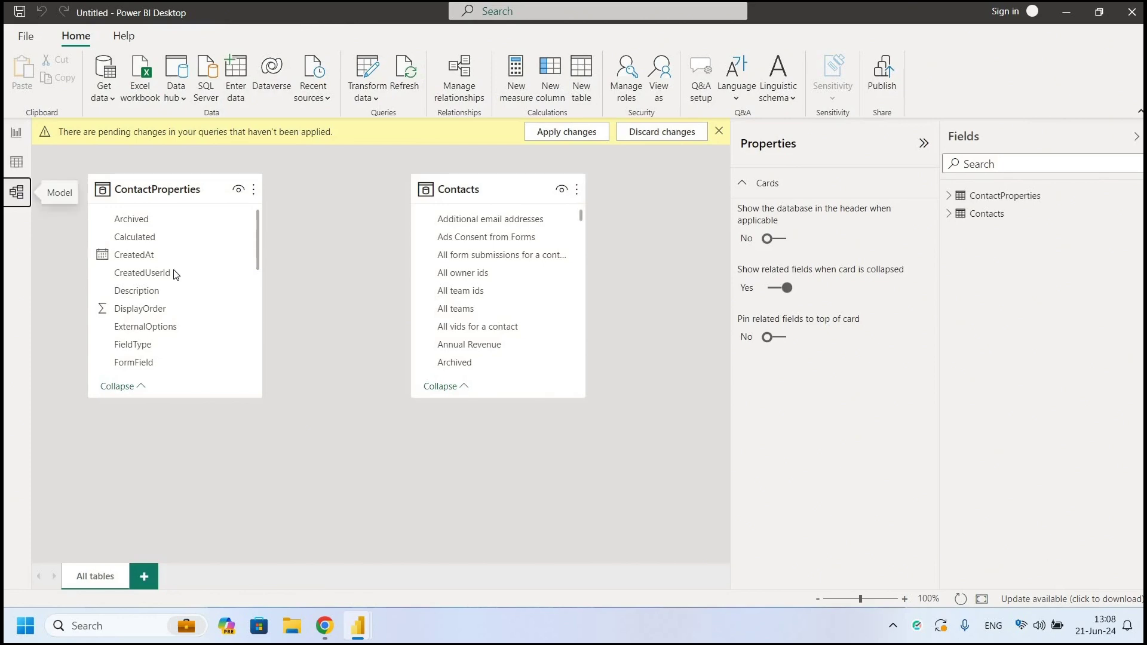
left_click(142, 273)
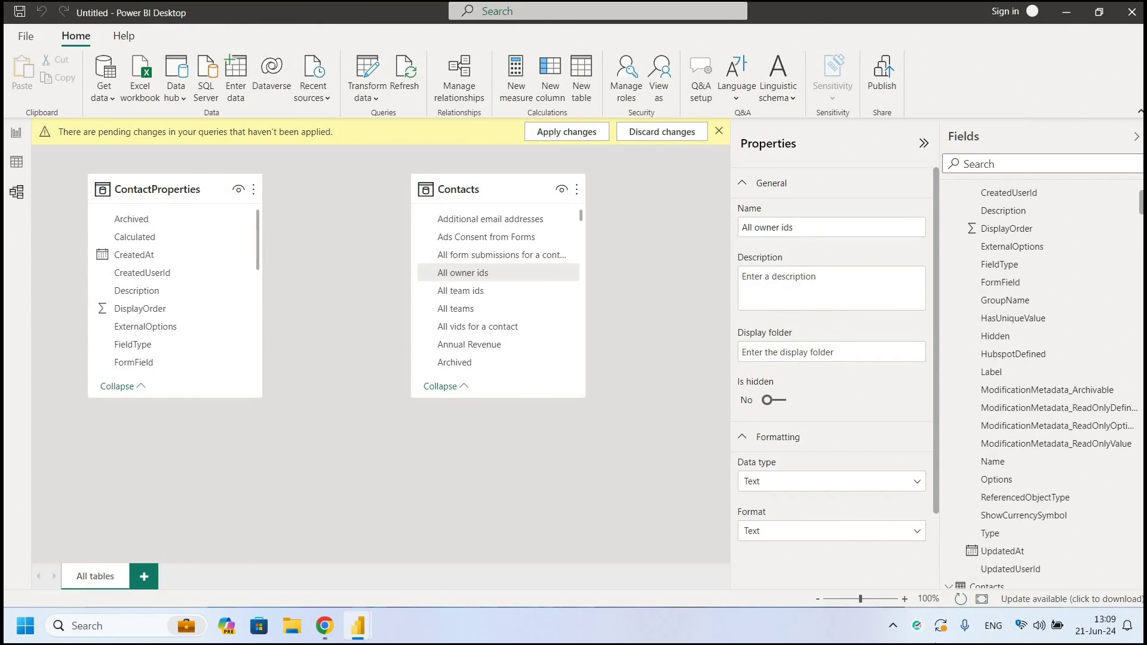
- Minimize Power BI Desktop and the Power Query Editor windows
left_click(1066, 12)
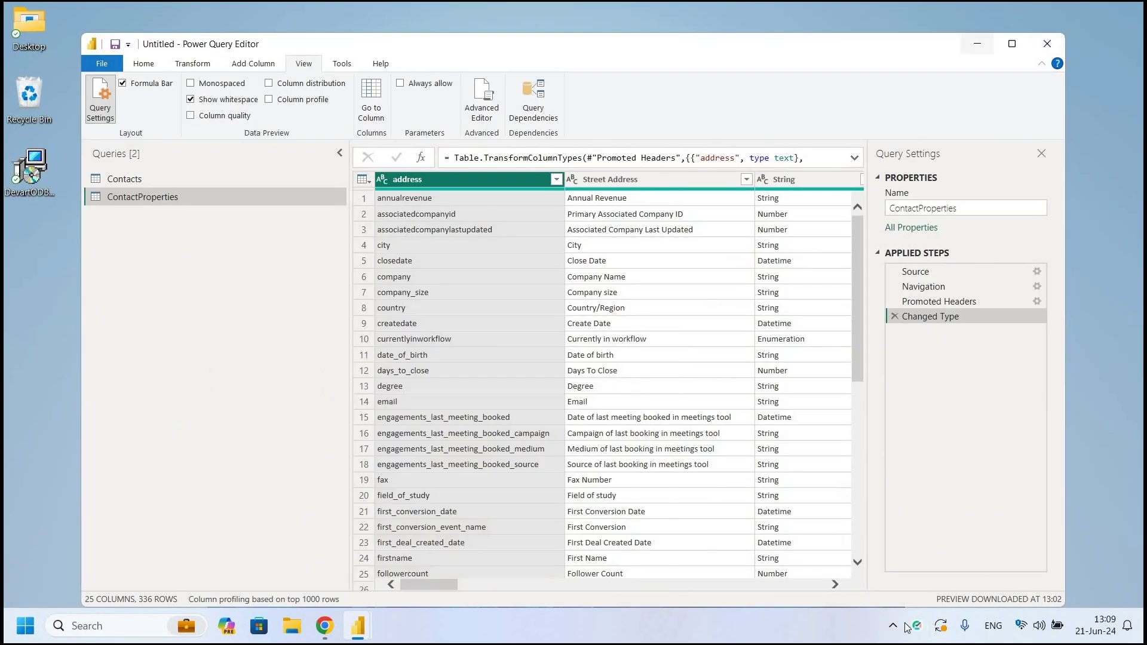
left_click(977, 43)
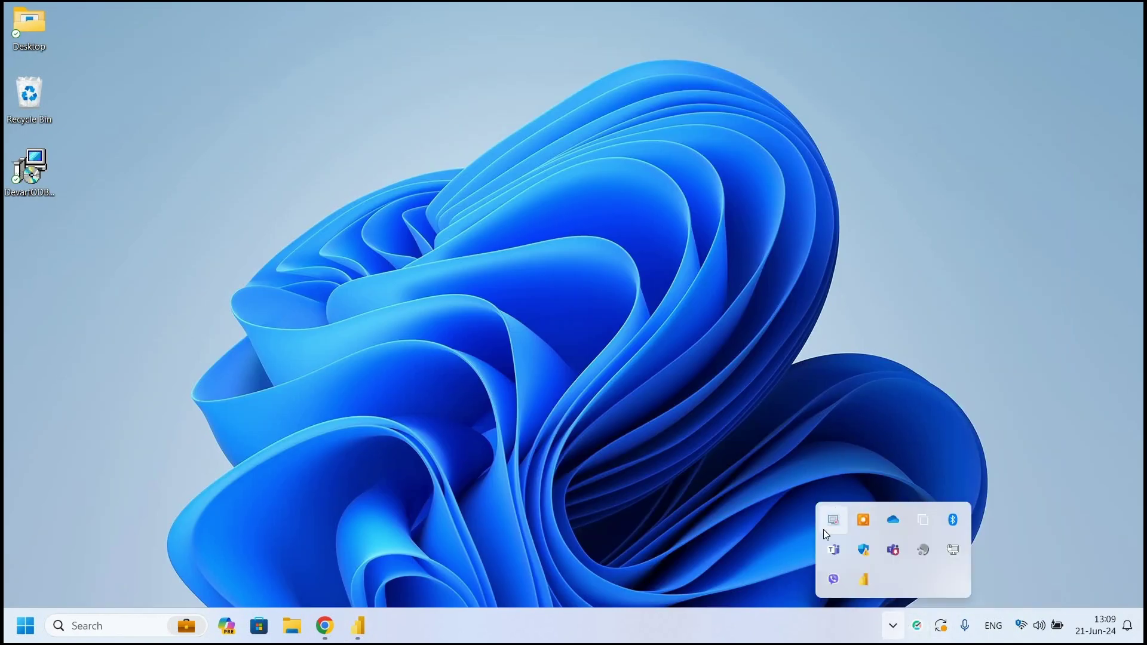
right_click(830, 520)
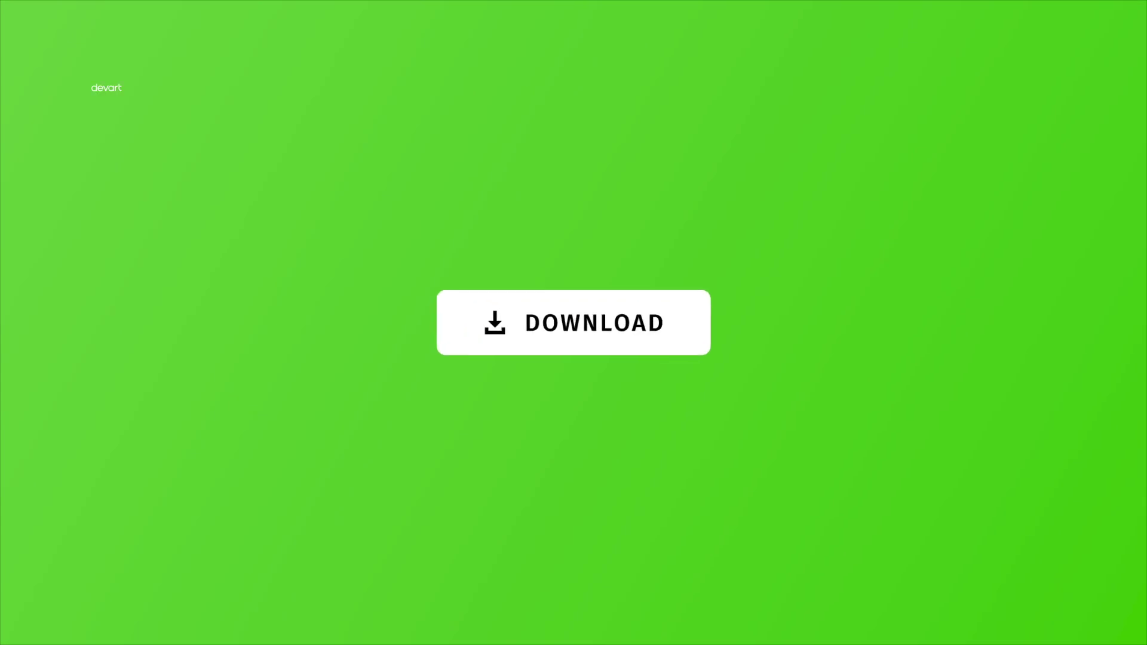